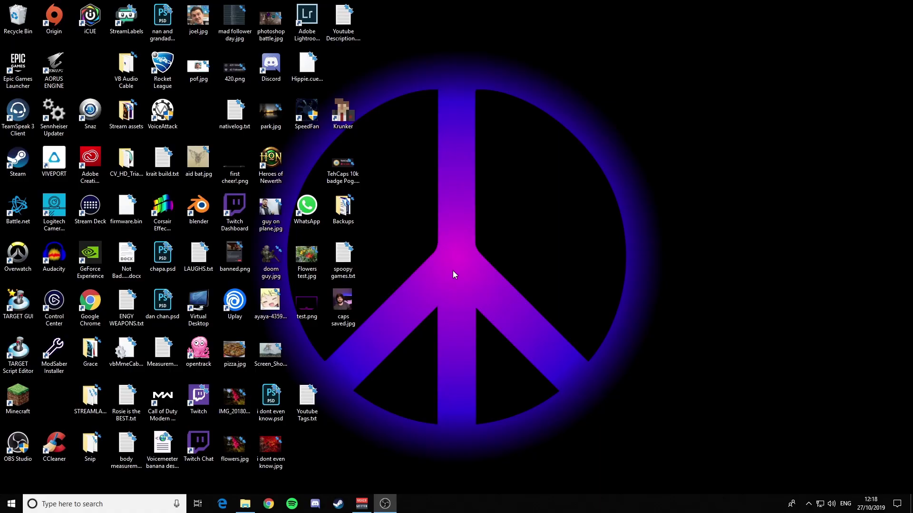
Open the Windows Sound settings and select the Sennheiser Speakers playback device.
right_click(831, 504)
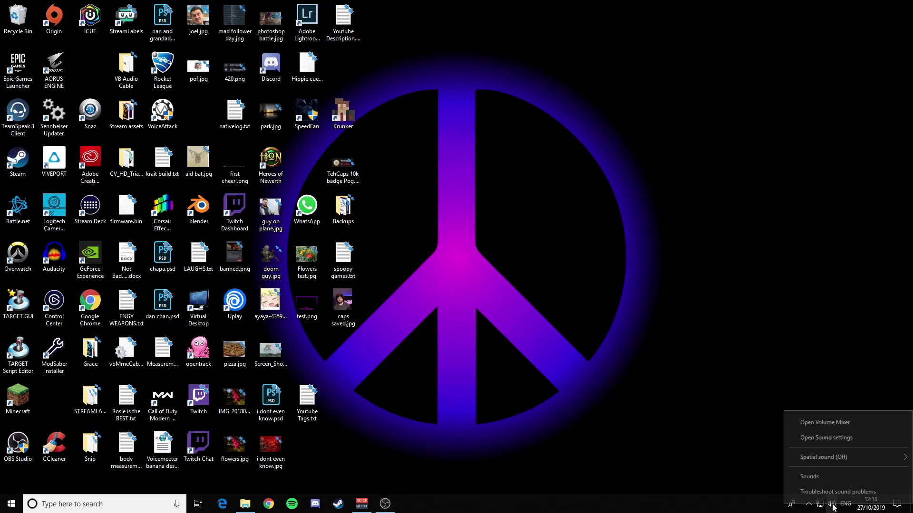
click(832, 478)
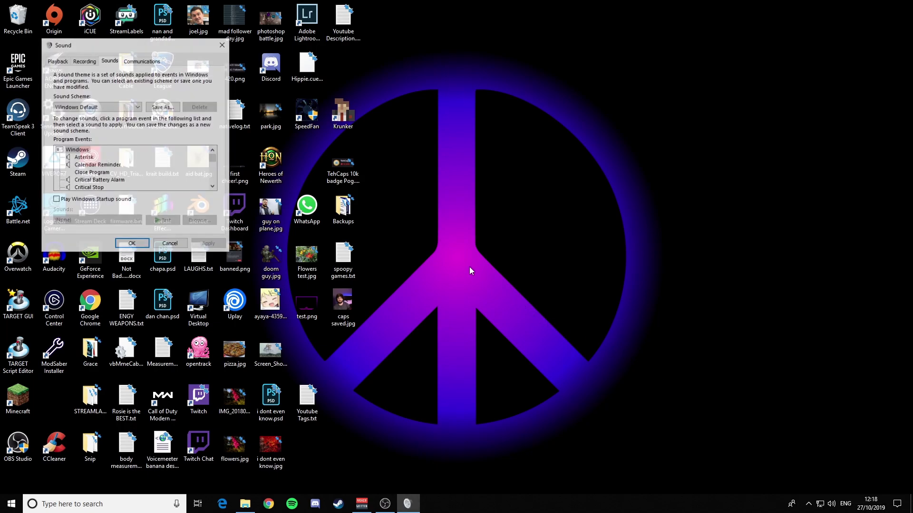
click(57, 60)
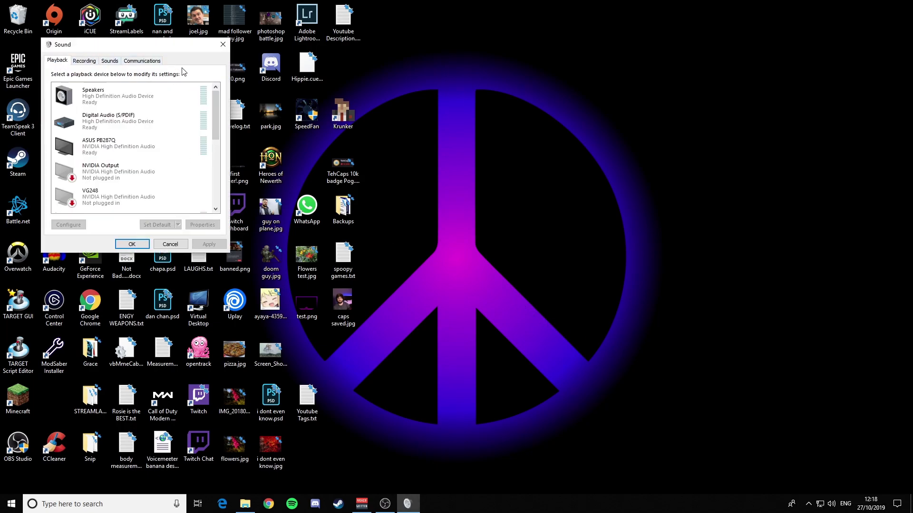
scroll(216, 105, down, 3)
scroll(214, 114, up, 3)
scroll(213, 121, down, 1)
drag(213, 121, 208, 155)
click(138, 165)
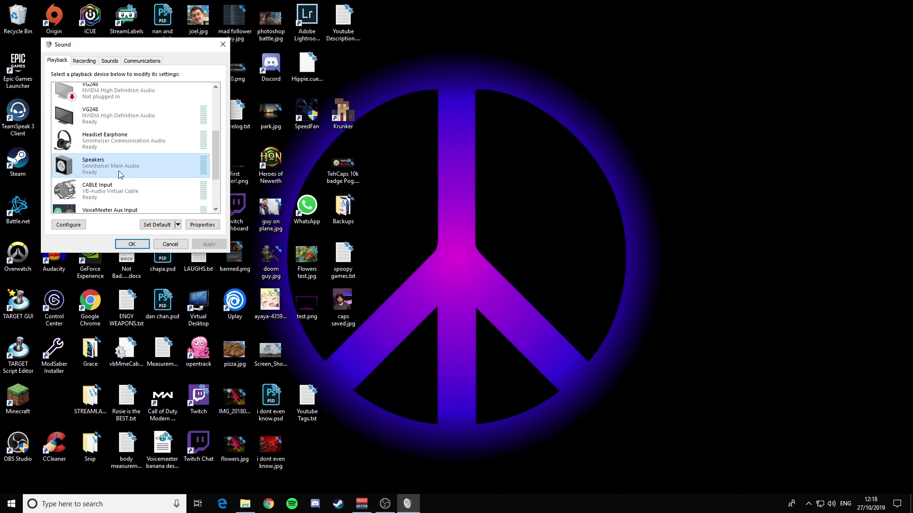
Review the recording device list, then return to the playback devices.
click(85, 61)
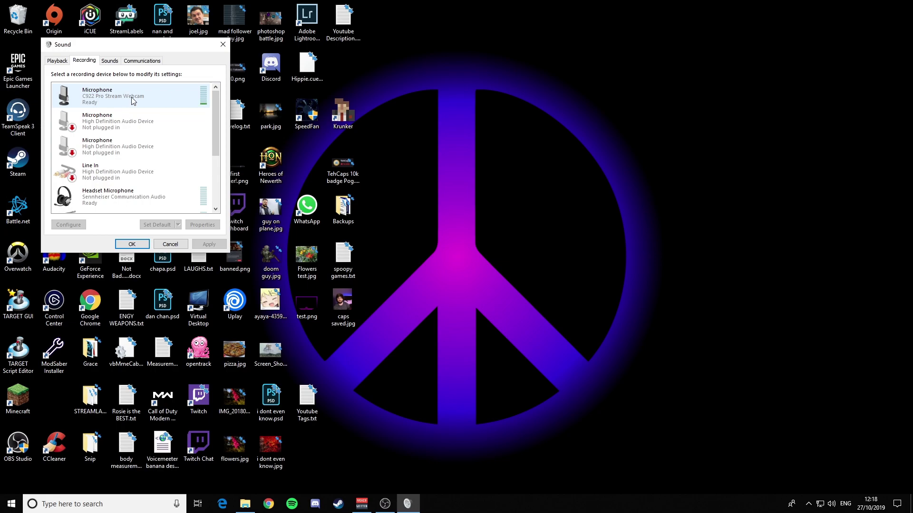
scroll(150, 138, down, 3)
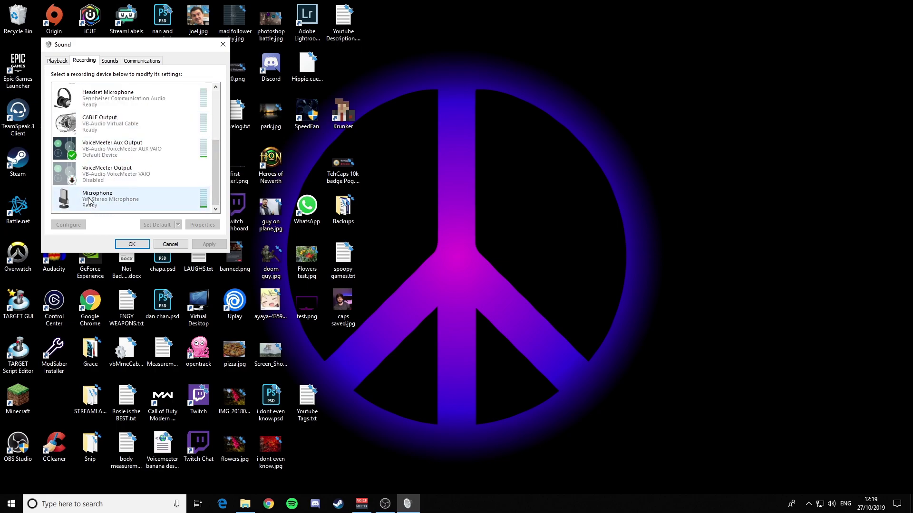
click(57, 61)
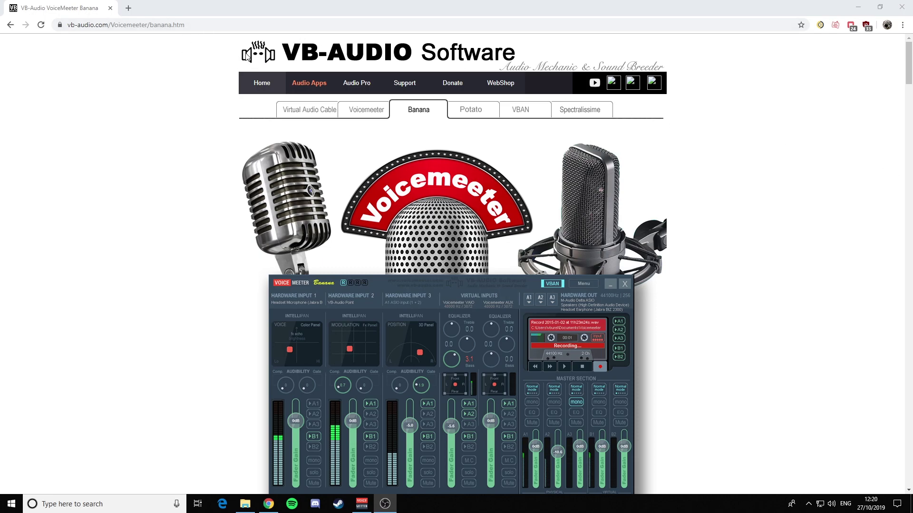
Scroll the VB-Audio page down to the downloads and download the VB-CABLE driver.
click(176, 28)
click(84, 79)
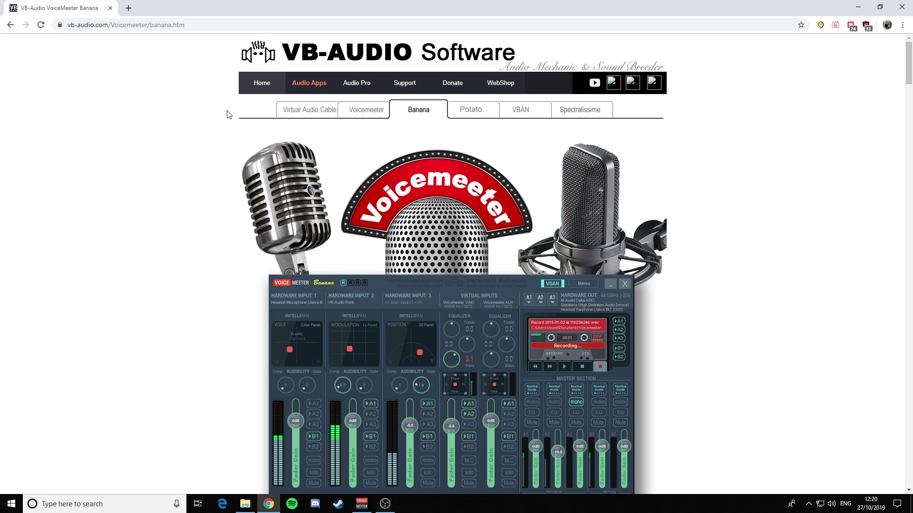
scroll(421, 148, down, 8)
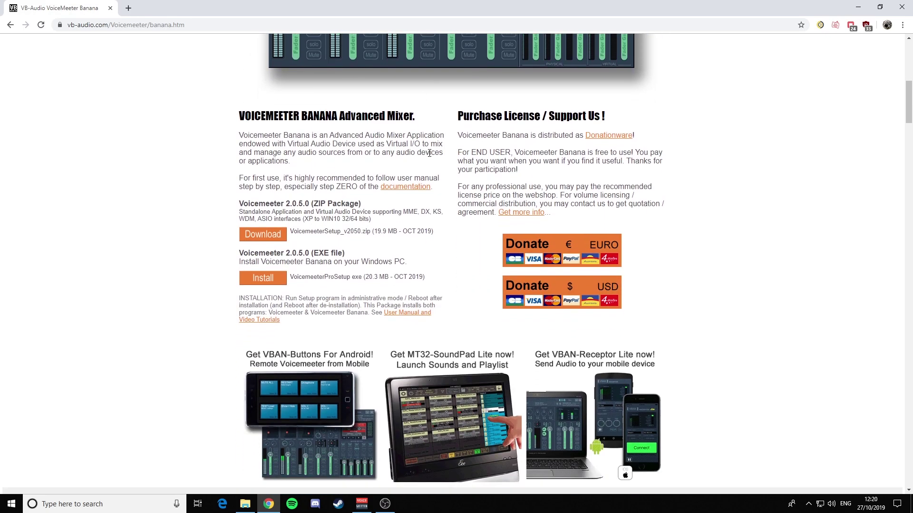
scroll(429, 153, down, 1)
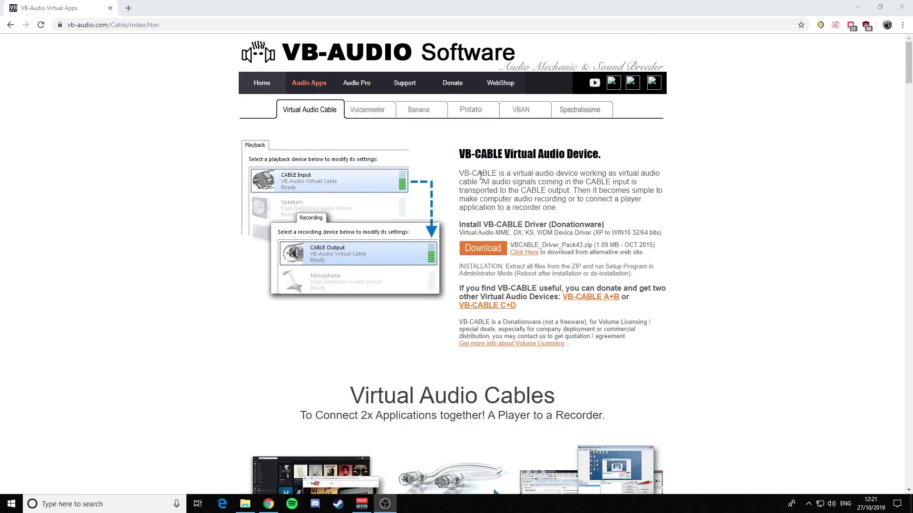
click(476, 251)
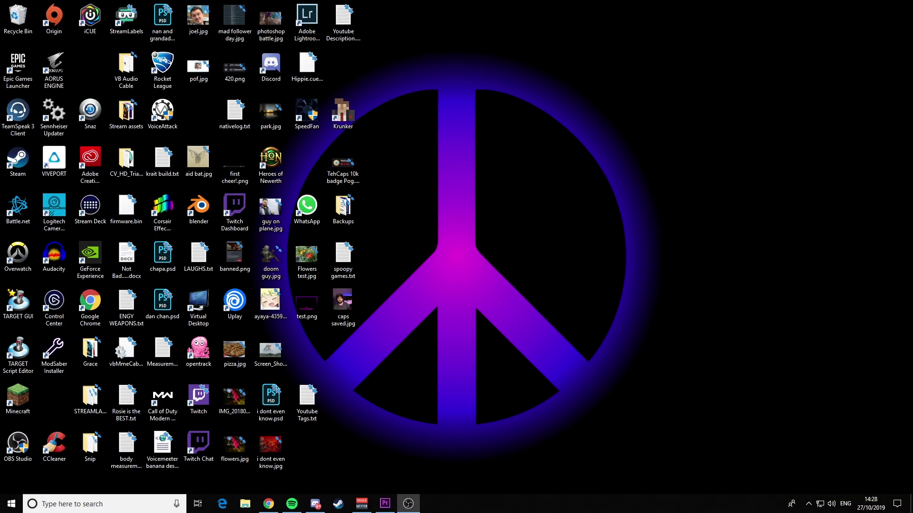
right_click(834, 501)
click(836, 473)
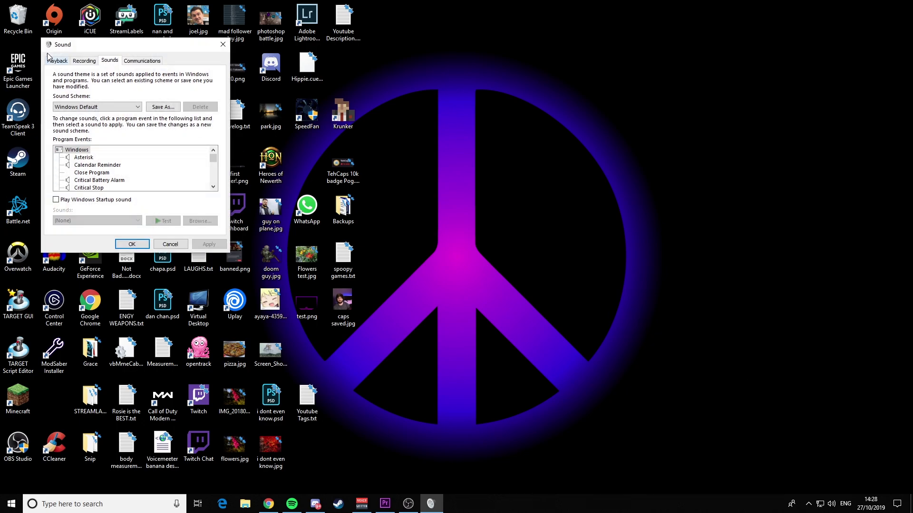
click(55, 60)
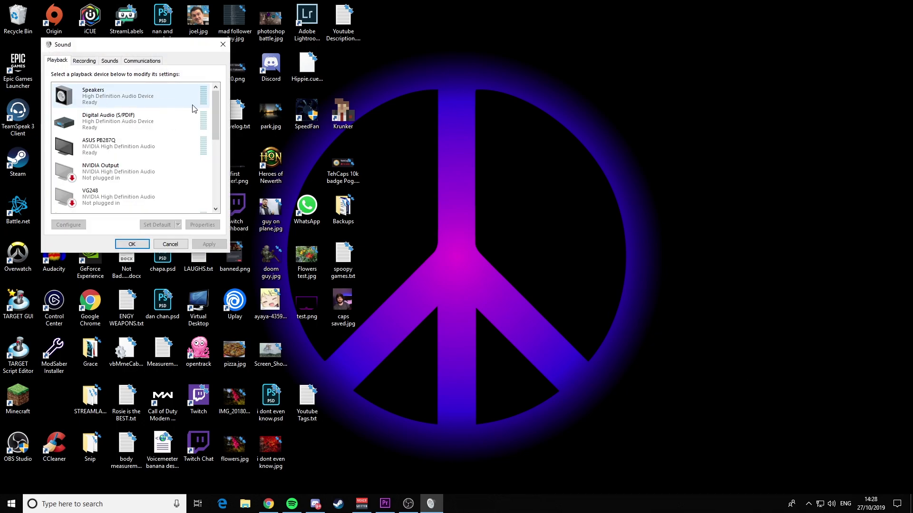
drag(215, 100, 236, 183)
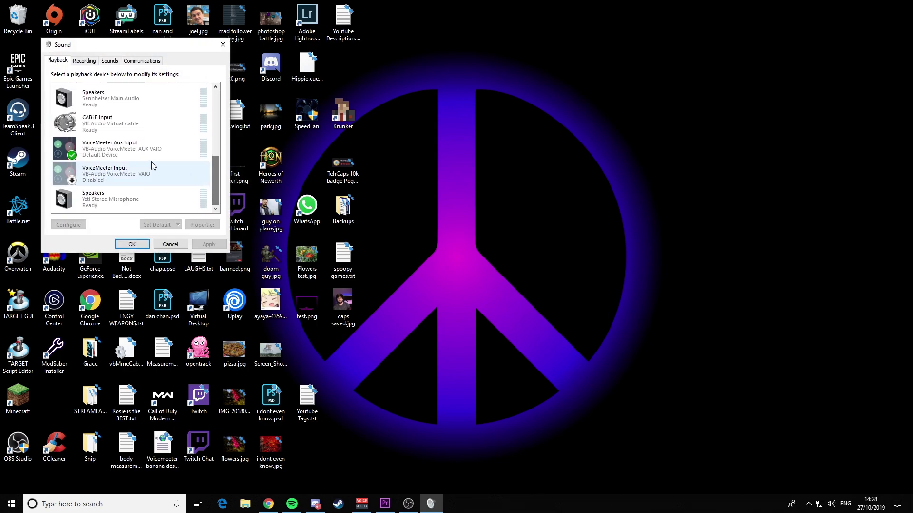
click(128, 152)
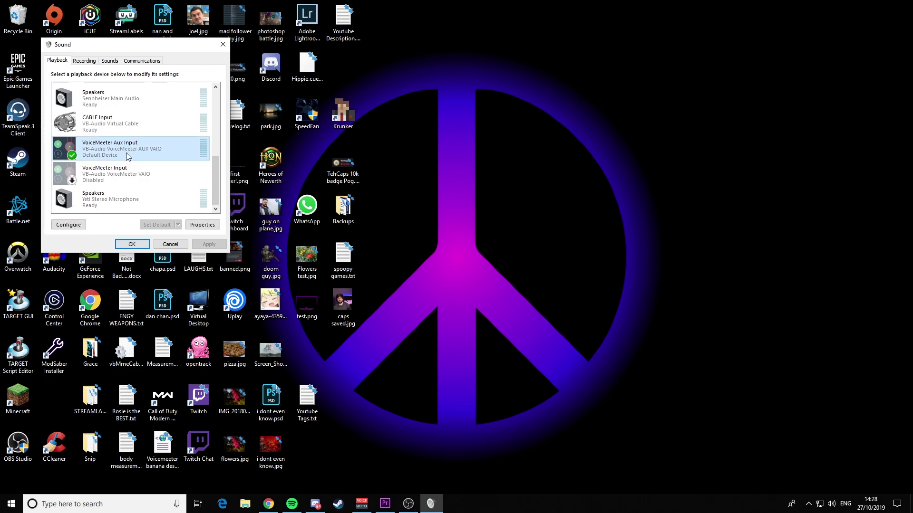
click(89, 62)
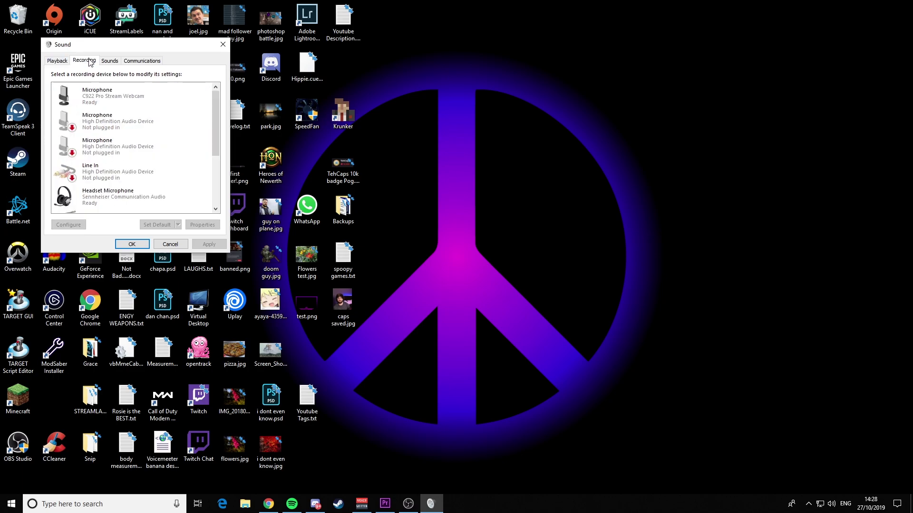
drag(219, 110, 216, 174)
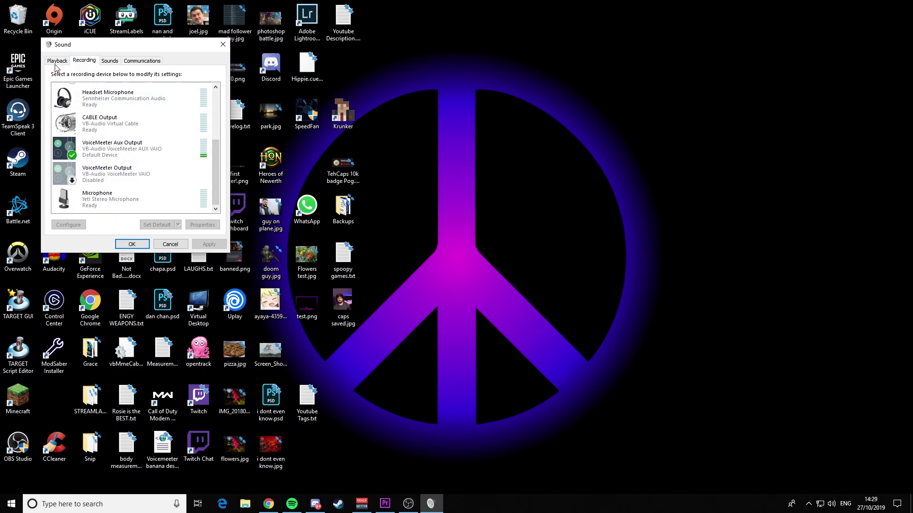
click(132, 244)
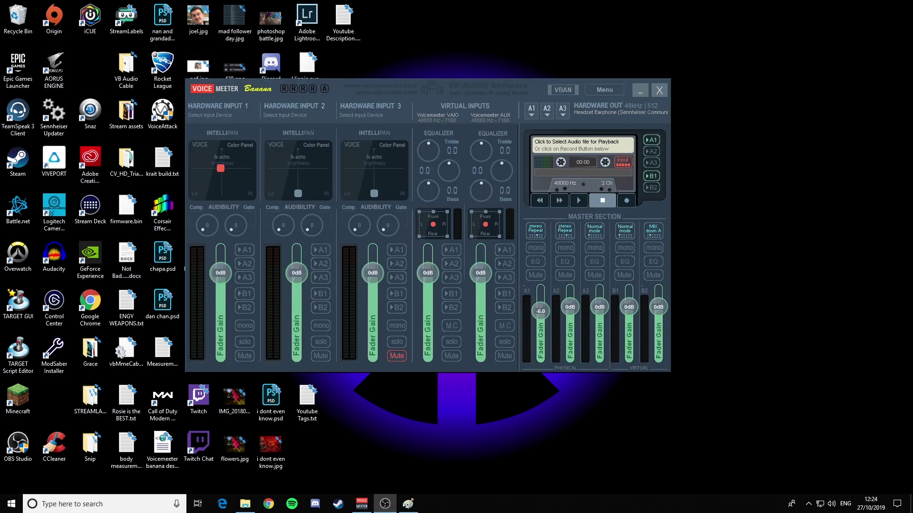
Assign WDM: Microphone (Yeti Stereo Microphone) to Hardware Input 1 and rename the strip 'Yeti Mic'.
key(alt+Tab)
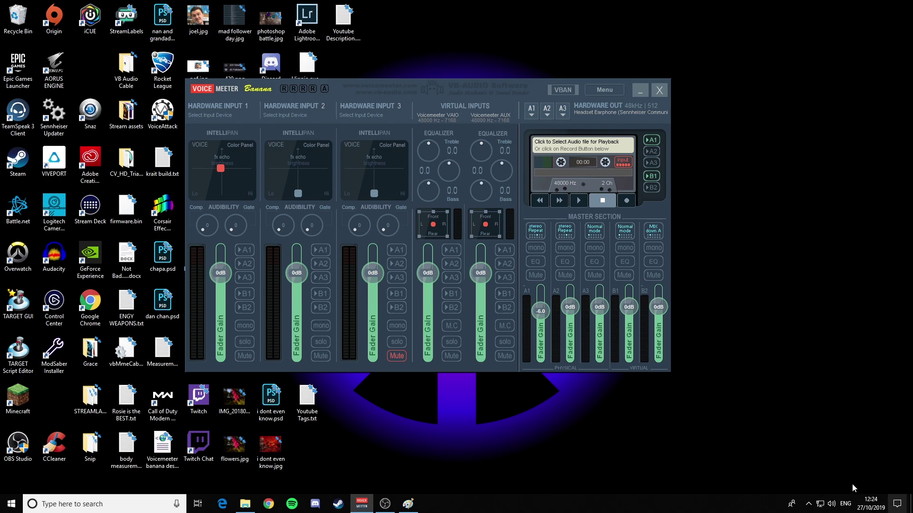
click(225, 113)
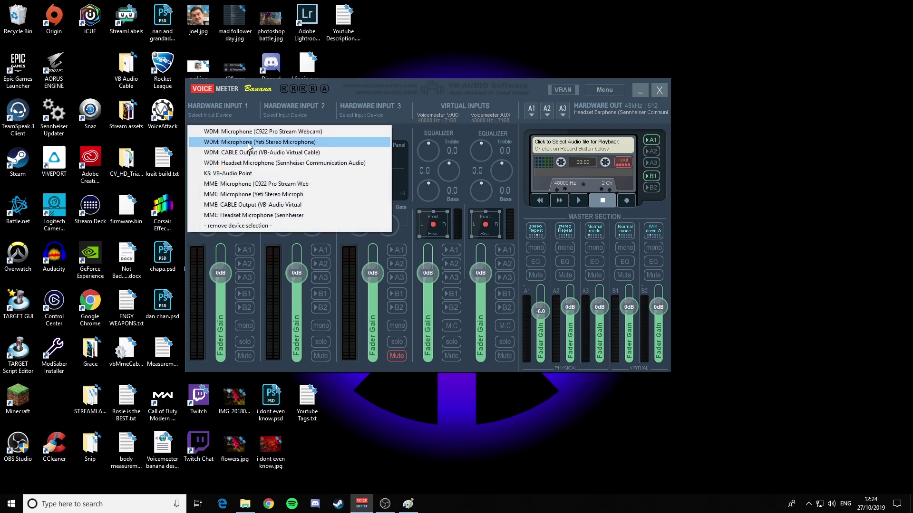
click(282, 142)
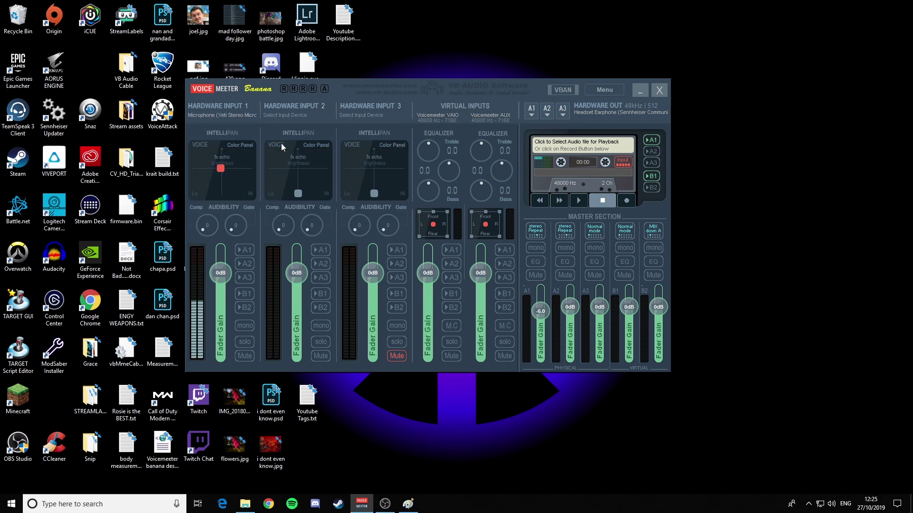
right_click(233, 104)
text(Yeti Mic)
key(Return)
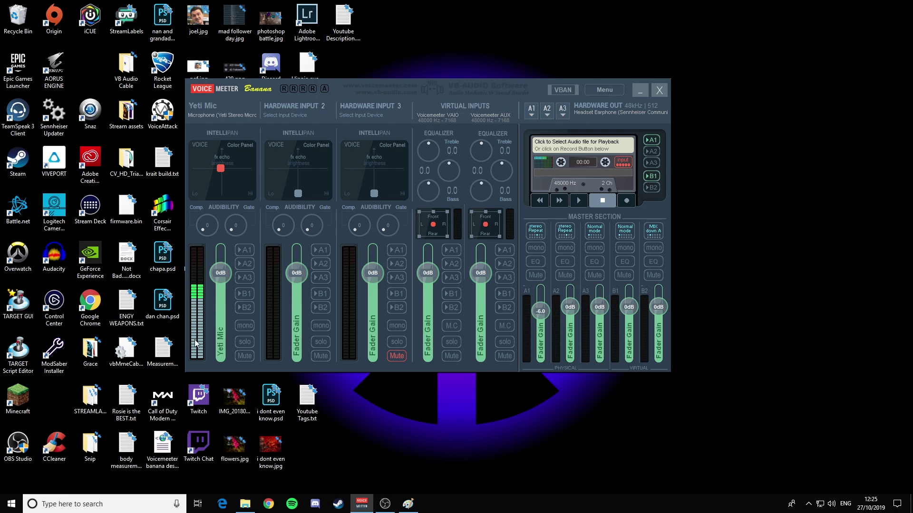
Keep WDM: Headset Earphone as output A1 and route the Yeti Mic strip to bus B2.
click(533, 115)
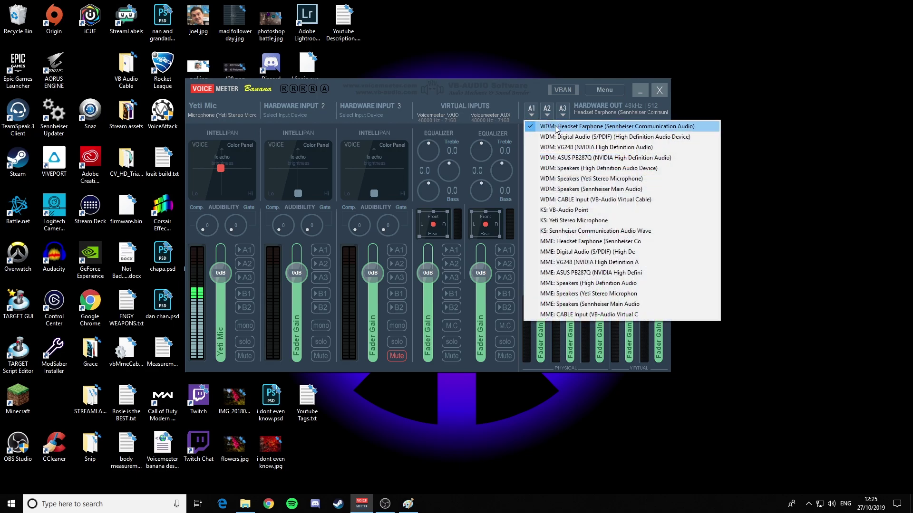
click(584, 126)
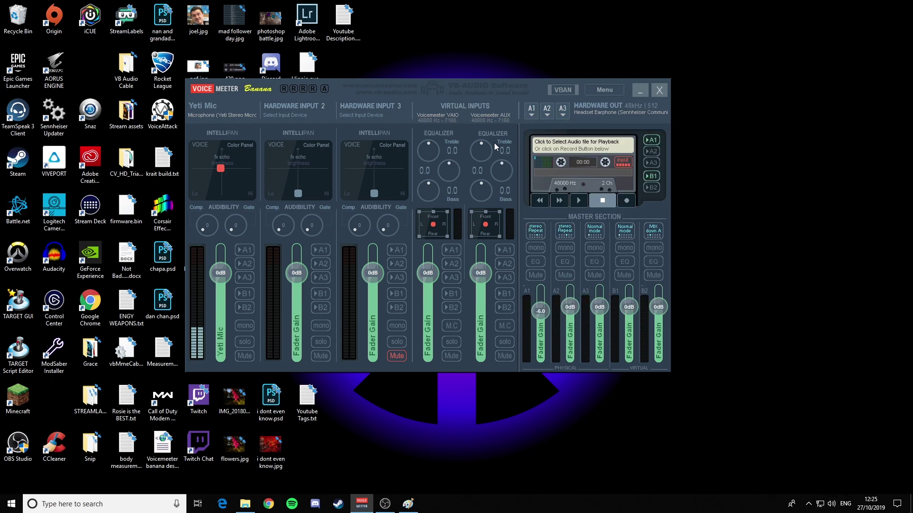
click(243, 308)
click(303, 117)
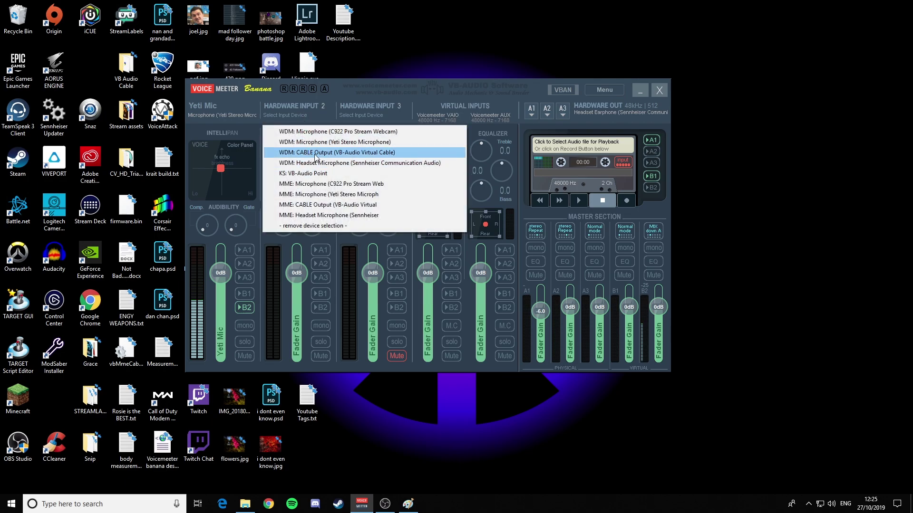
Set Hardware Input 2 to CABLE Output, name the strip 'DISCORD', and route it to A1.
click(313, 153)
right_click(309, 118)
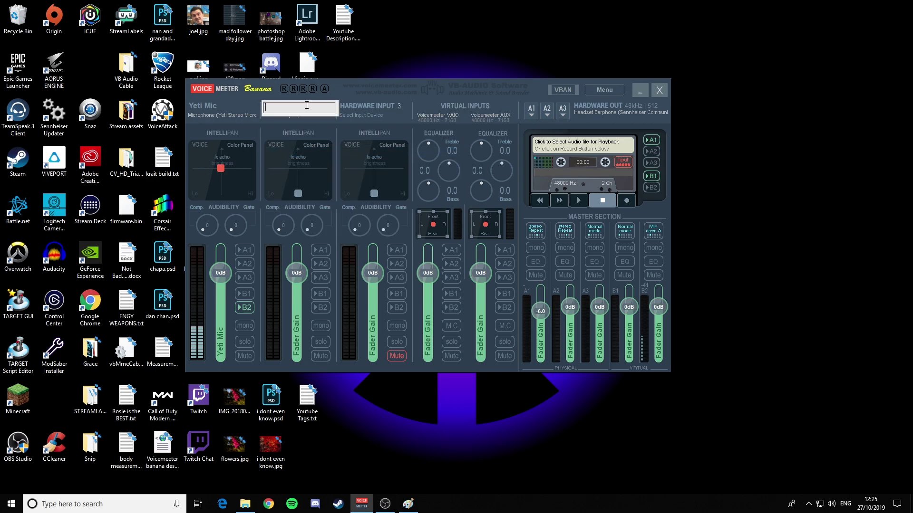
text(DISCORD)
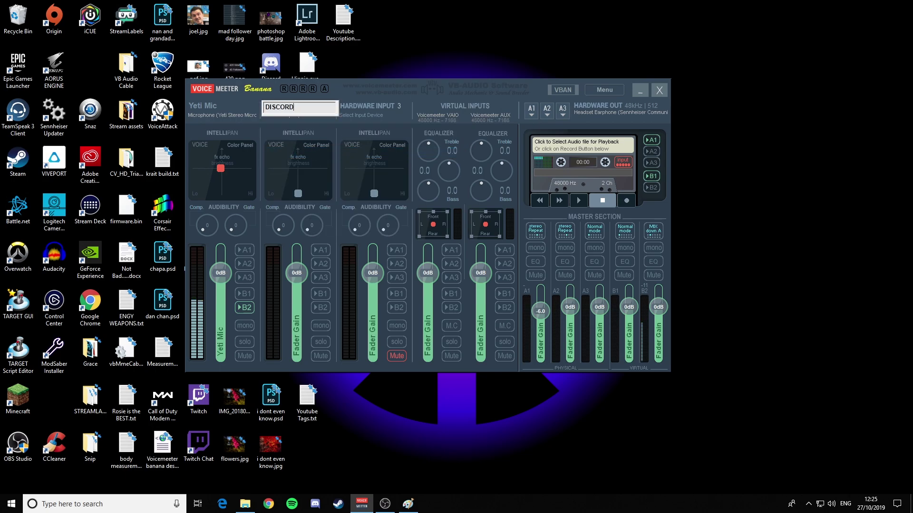
key(Return)
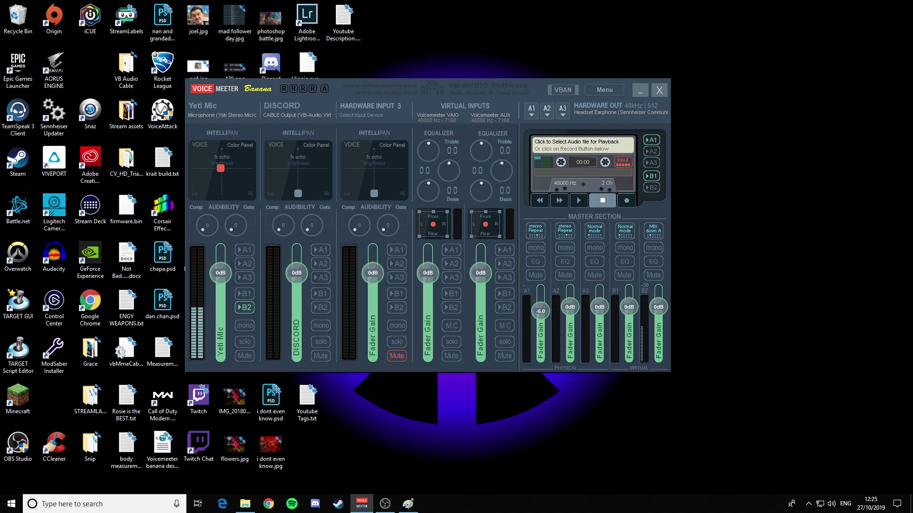
key(alt+Tab)
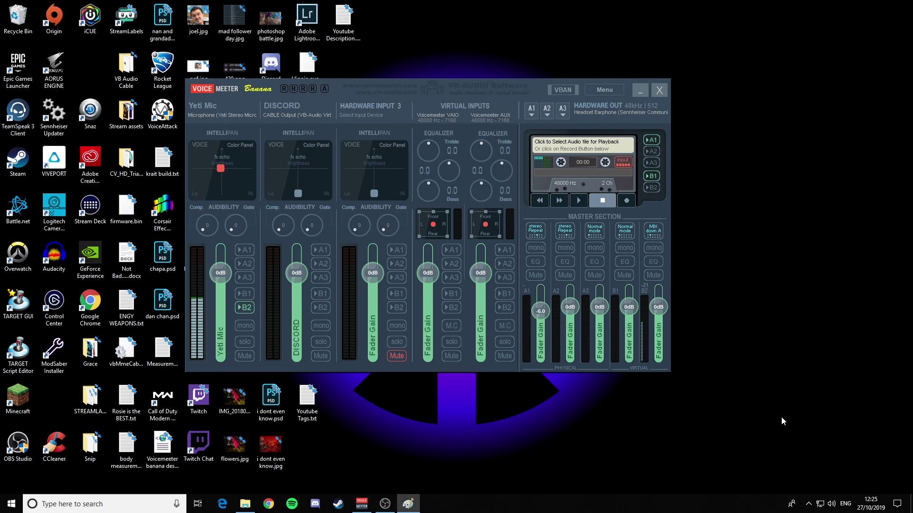
click(321, 250)
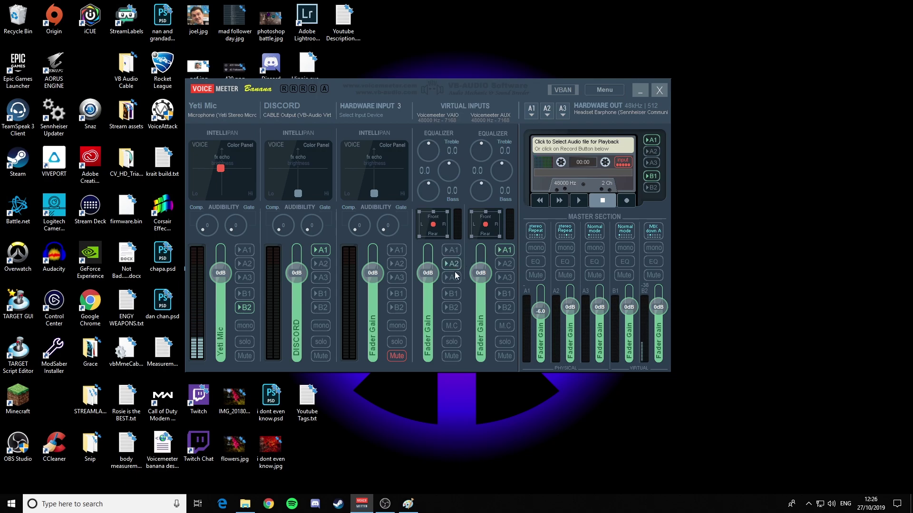
Route the Voicemeeter VAIO input to B1 and lower the B2 master gain to 1.3 dB.
click(446, 294)
scroll(657, 312, up, 2)
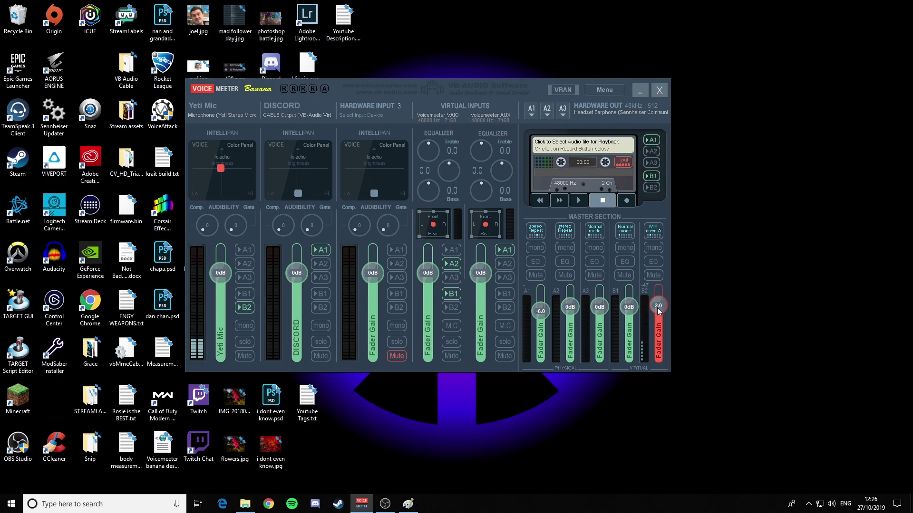
scroll(658, 307, down, 1)
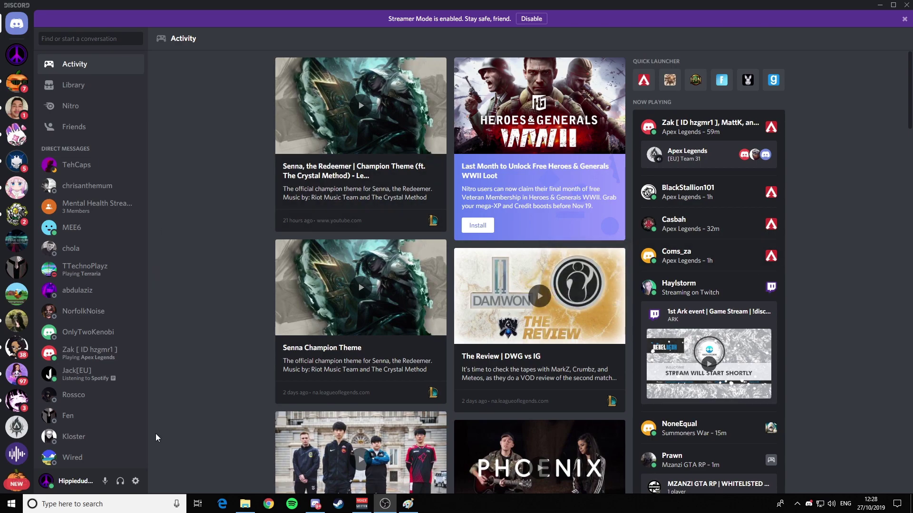
In Discord's Voice & Video settings, keep input VoiceMeeter Aux Output and output CABLE Input.
click(136, 481)
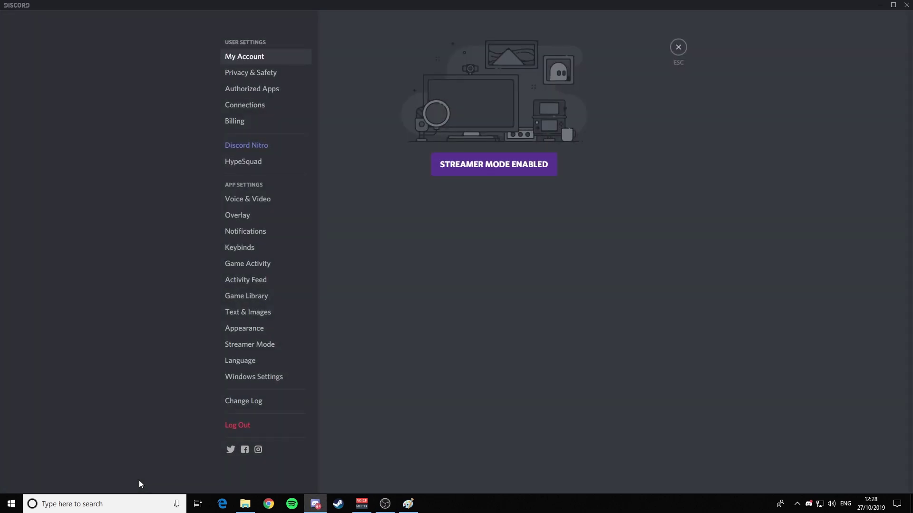
click(250, 200)
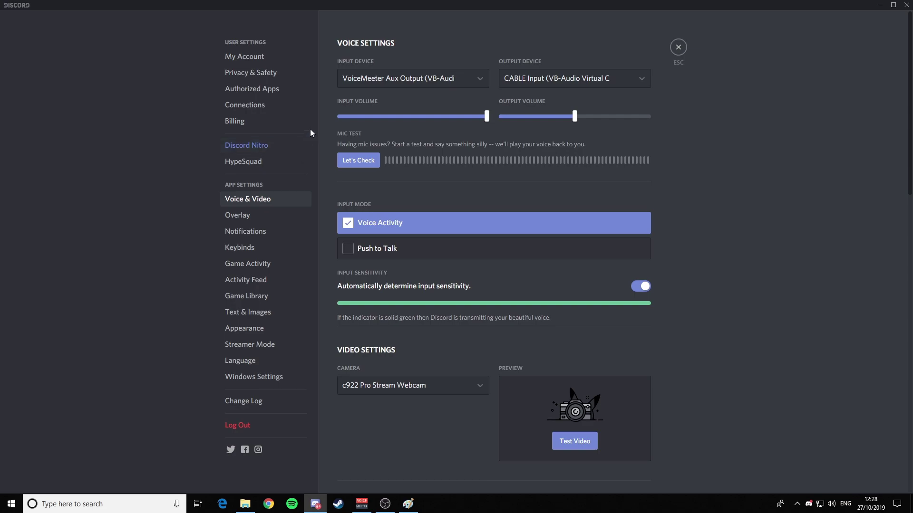
click(353, 79)
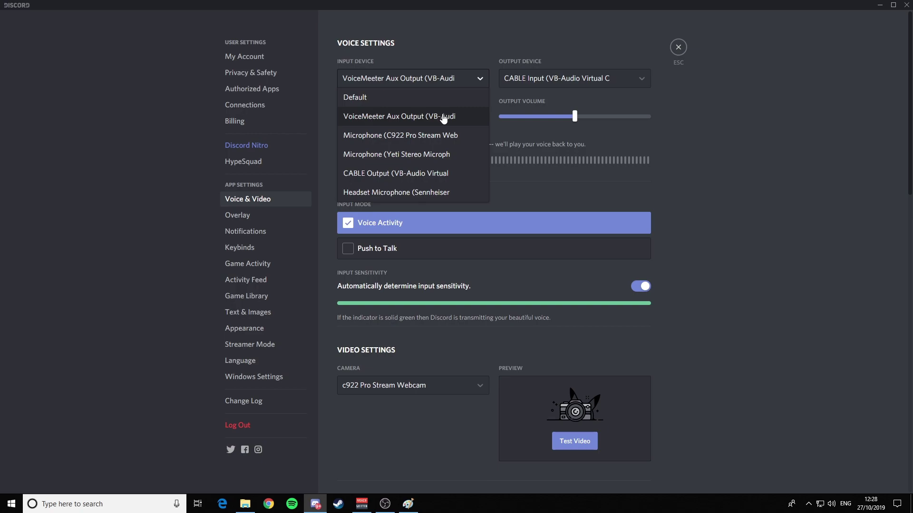
click(580, 121)
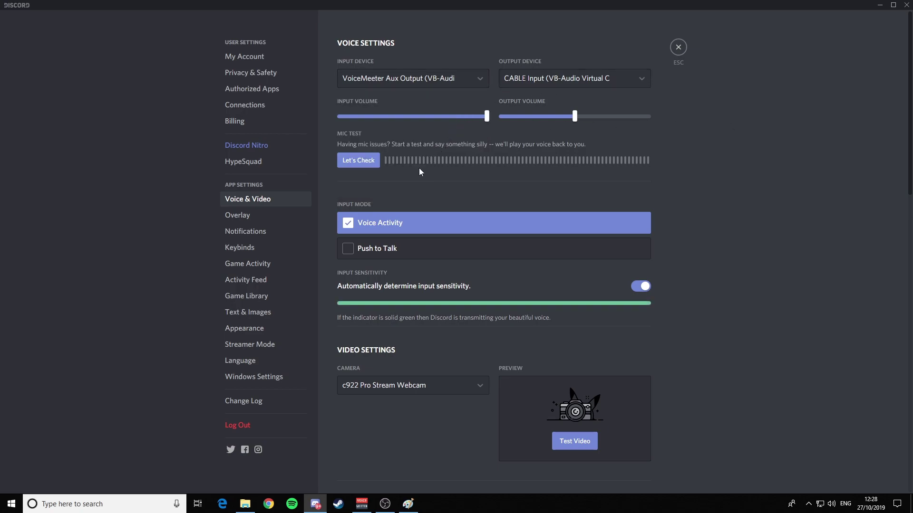
click(525, 79)
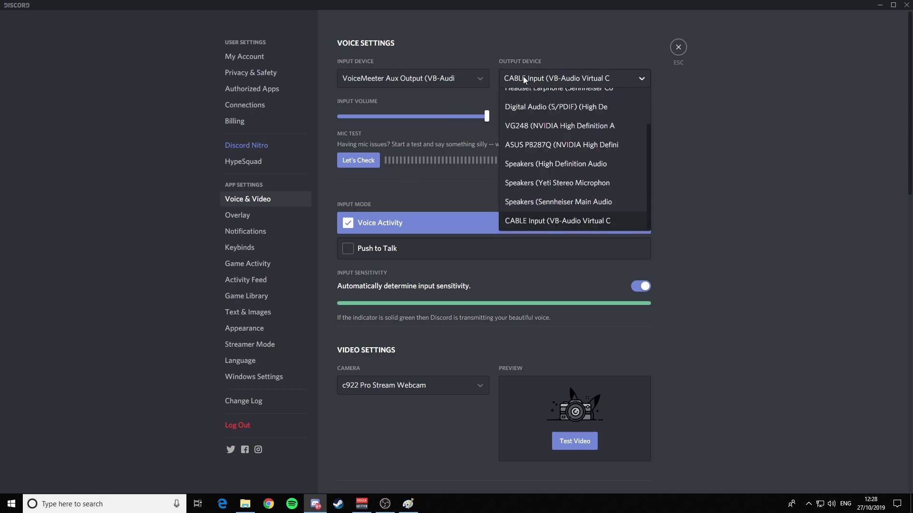
click(706, 108)
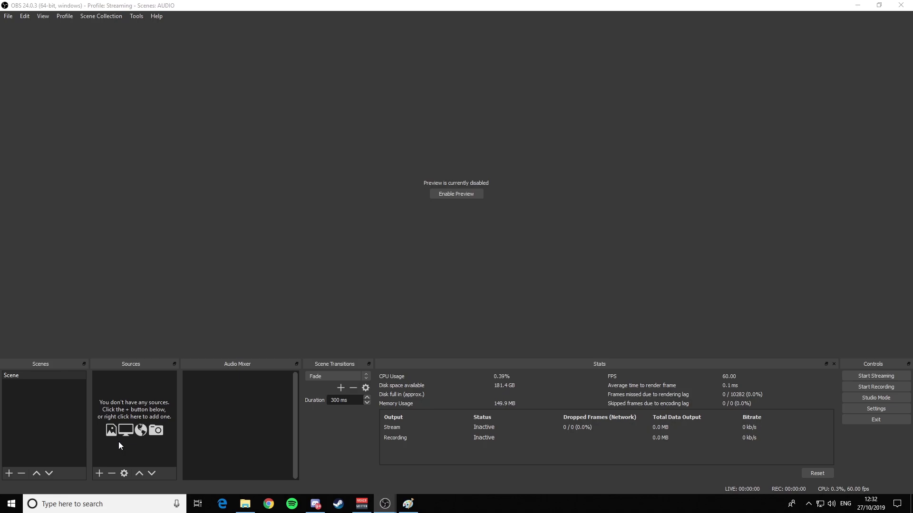
Add an Audio Input Capture named 'Mic' capturing VoiceMeeter Aux Output.
click(100, 473)
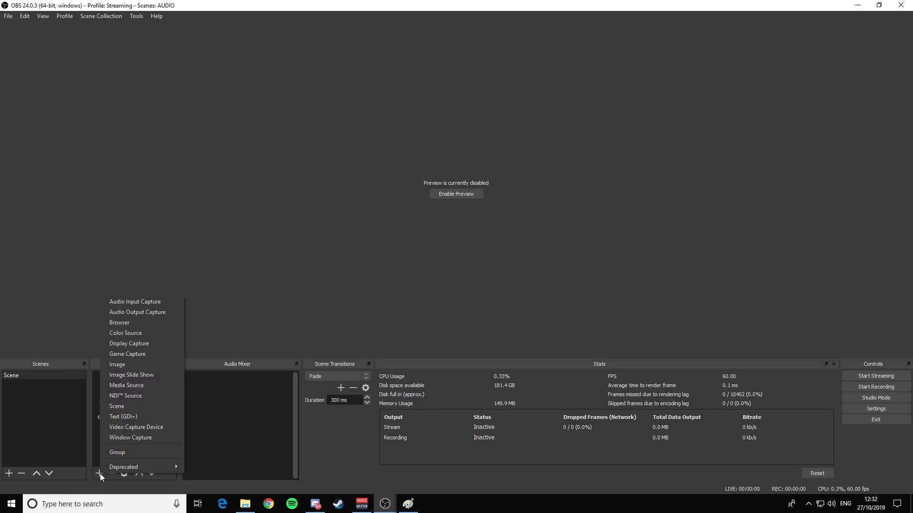
click(136, 302)
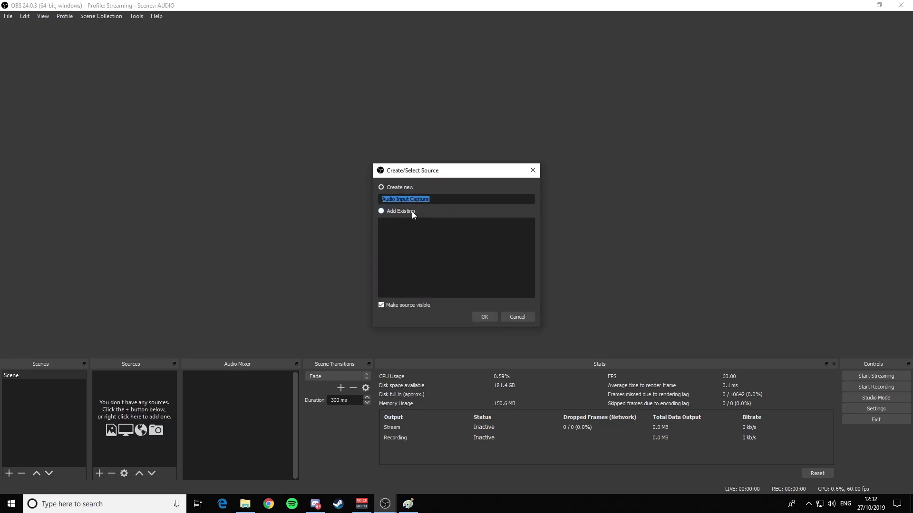
text(Mic)
key(Return)
click(671, 129)
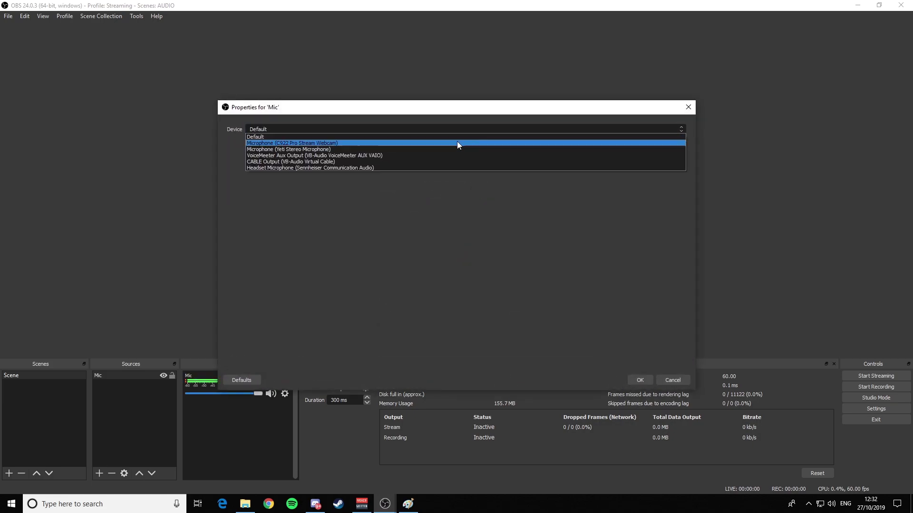
click(350, 156)
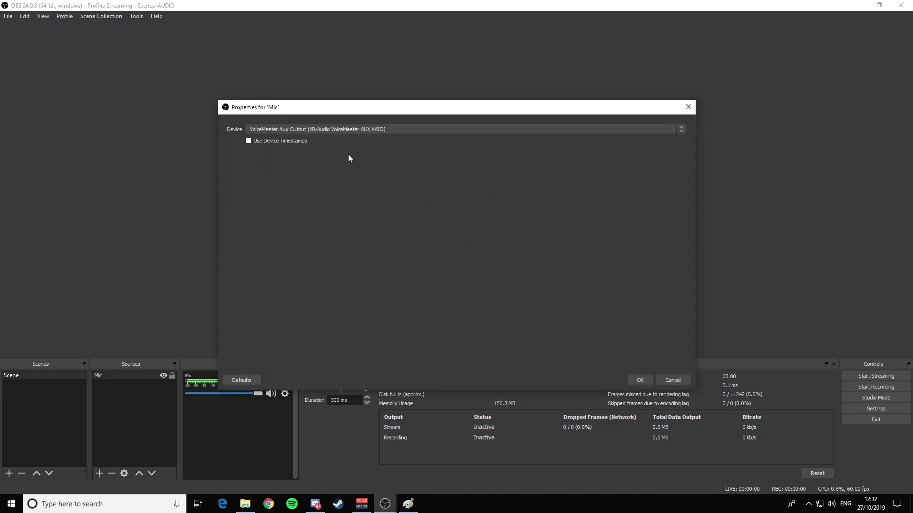
click(638, 379)
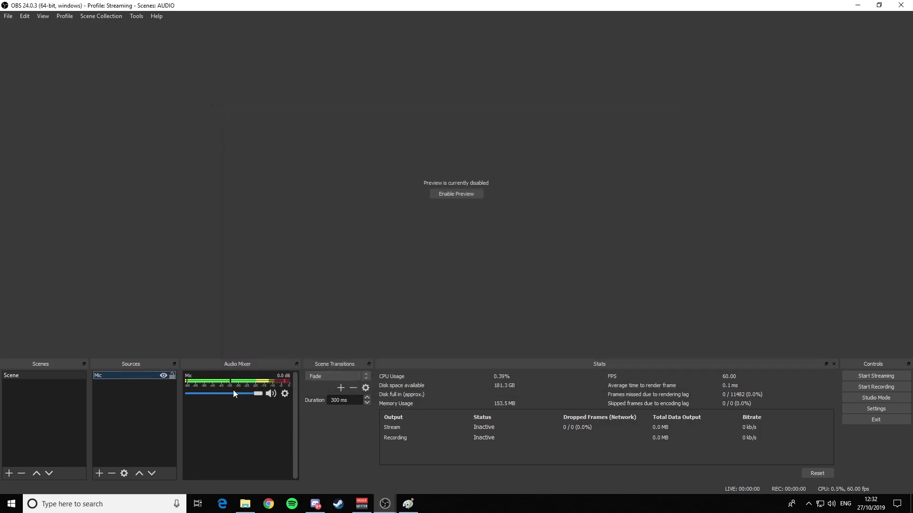
Add an Audio Input Capture named 'DISCORD' capturing CABLE Output.
click(99, 473)
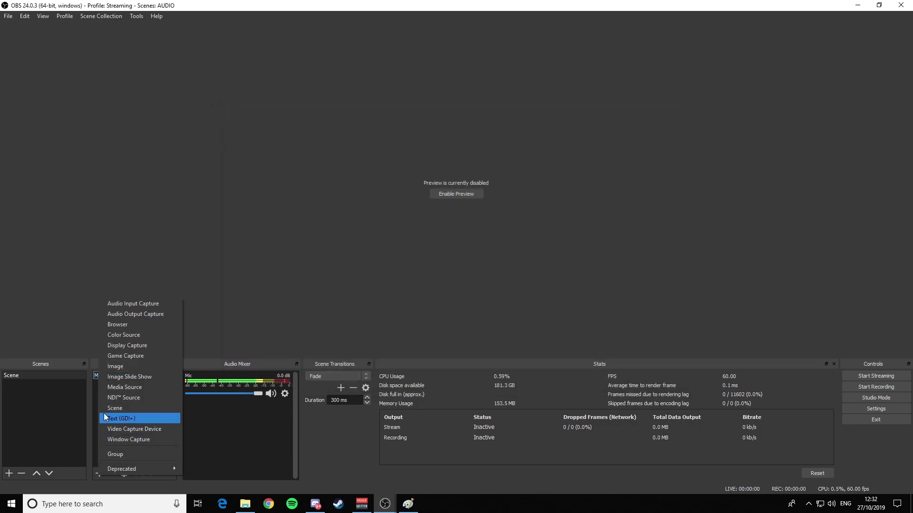
click(130, 303)
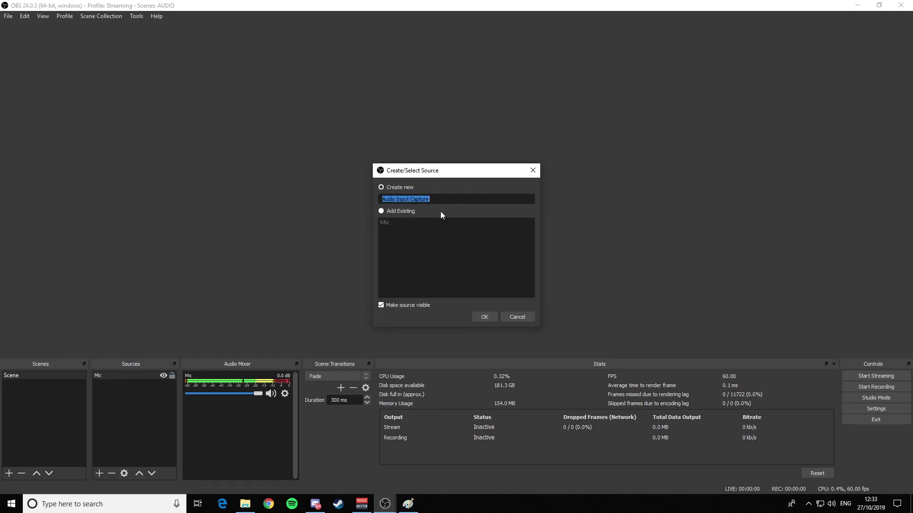
text(DISCORD)
key(Return)
click(413, 129)
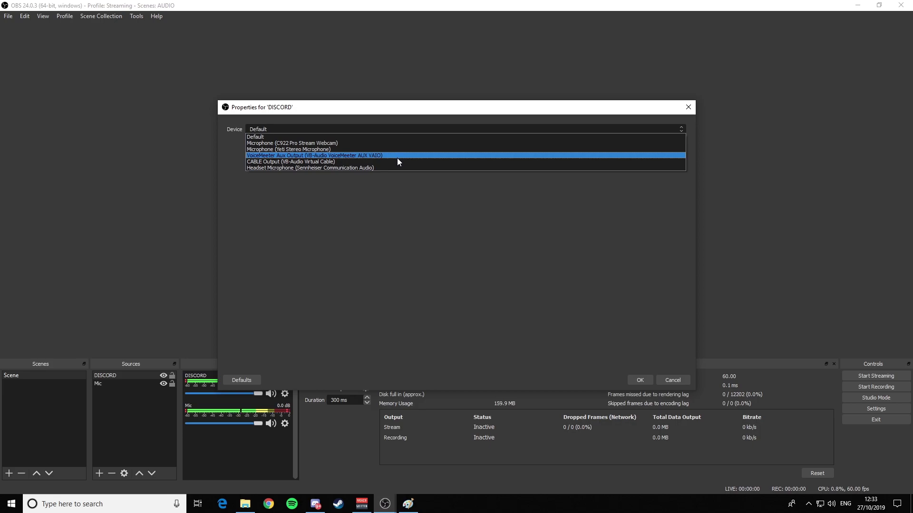
click(396, 162)
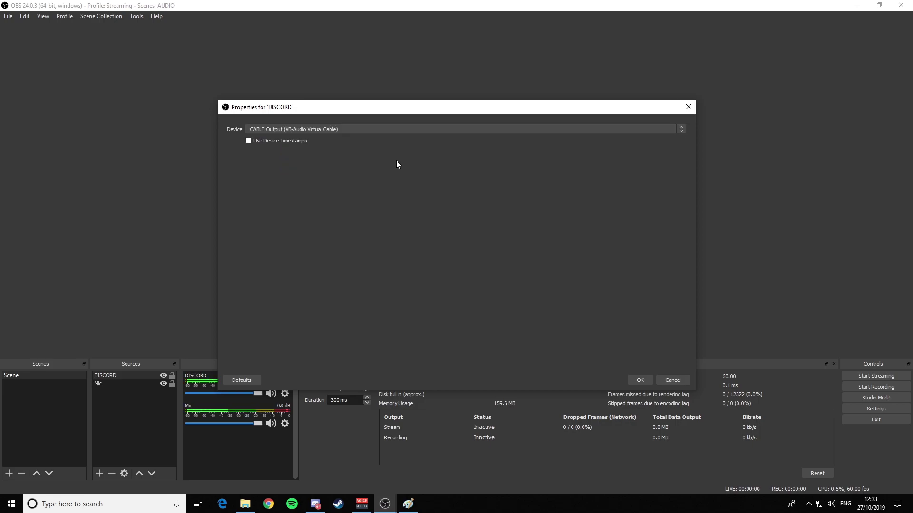
click(633, 379)
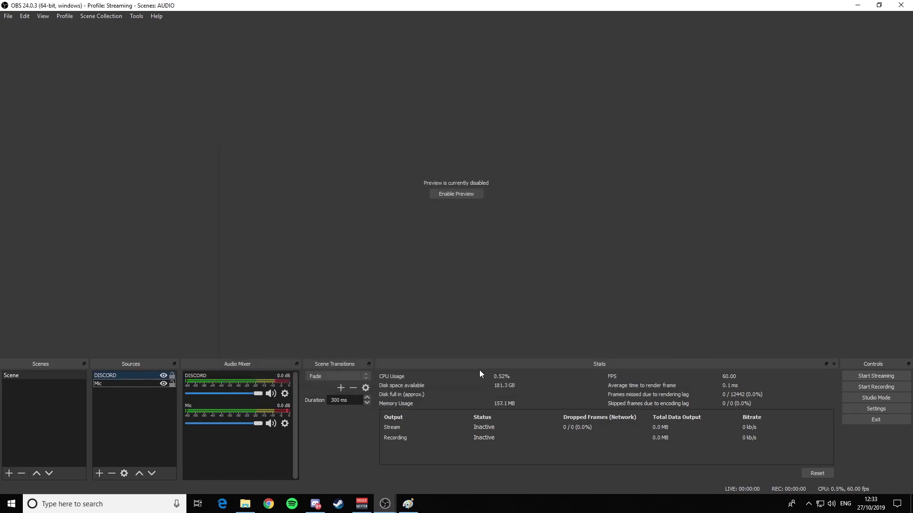
Add an Audio Output Capture with its default name, capturing VoiceMeeter Aux Input.
click(99, 474)
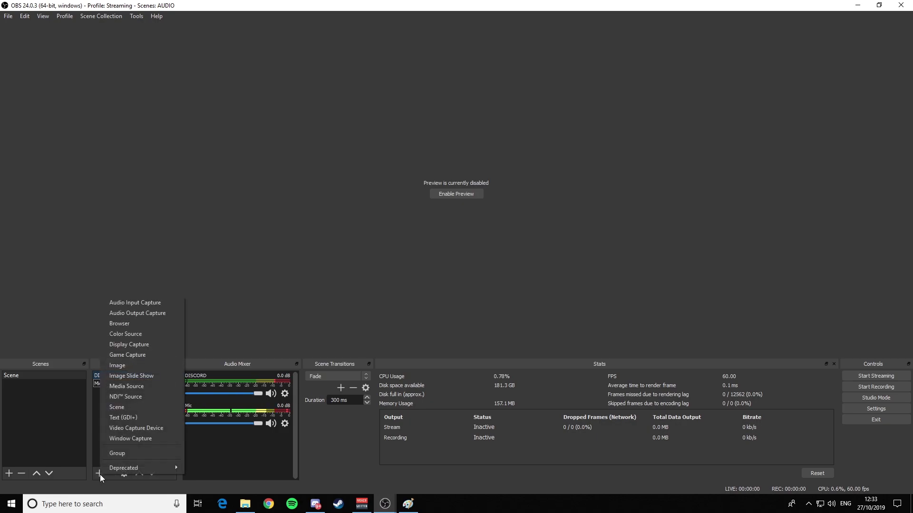
click(138, 312)
key(Return)
click(432, 132)
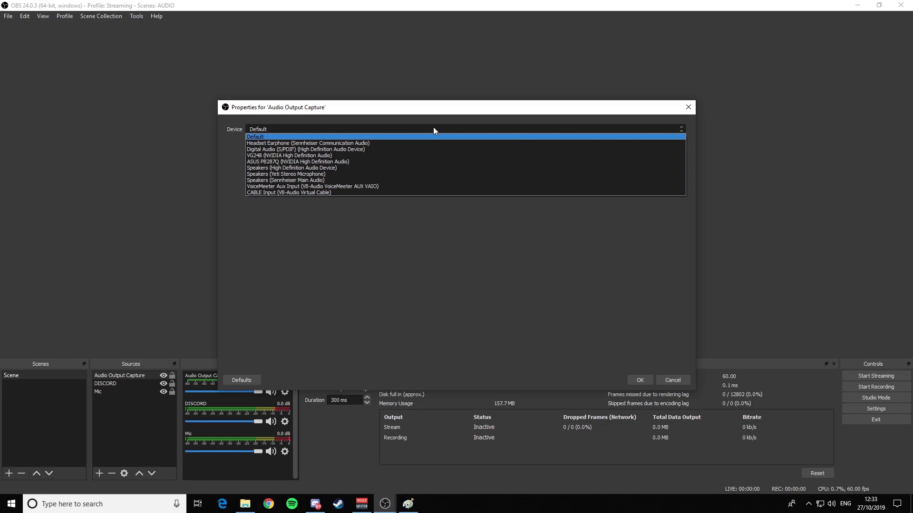
click(309, 187)
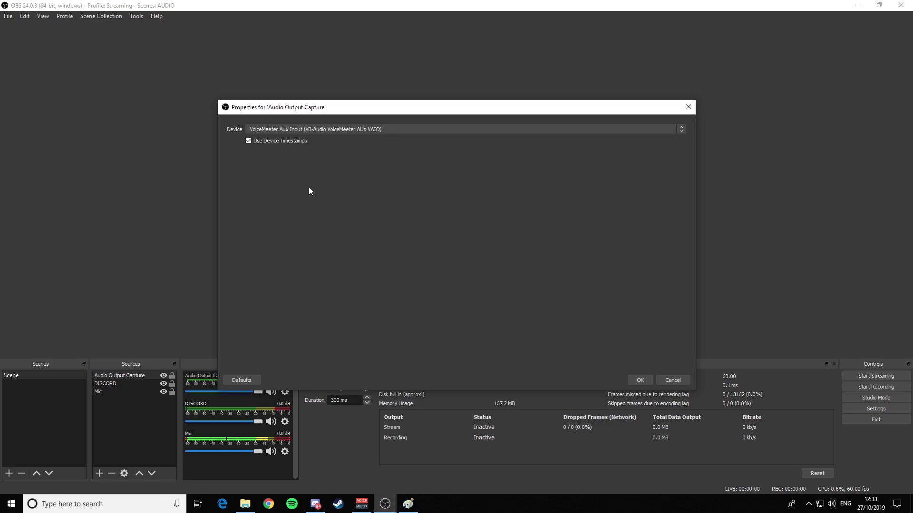
click(635, 379)
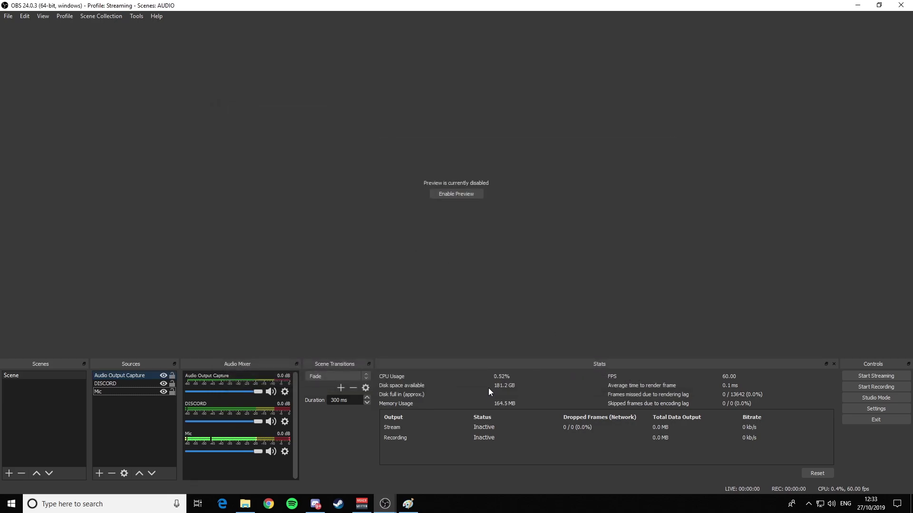
click(858, 409)
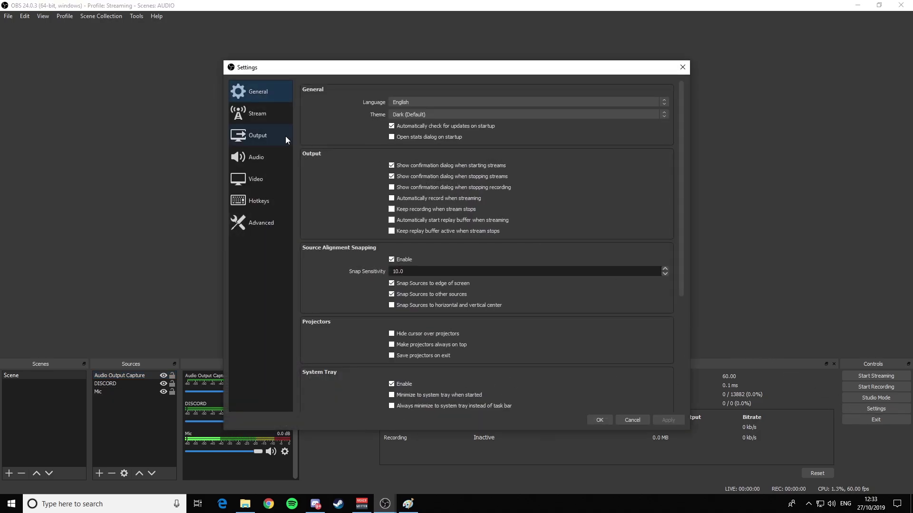
click(266, 135)
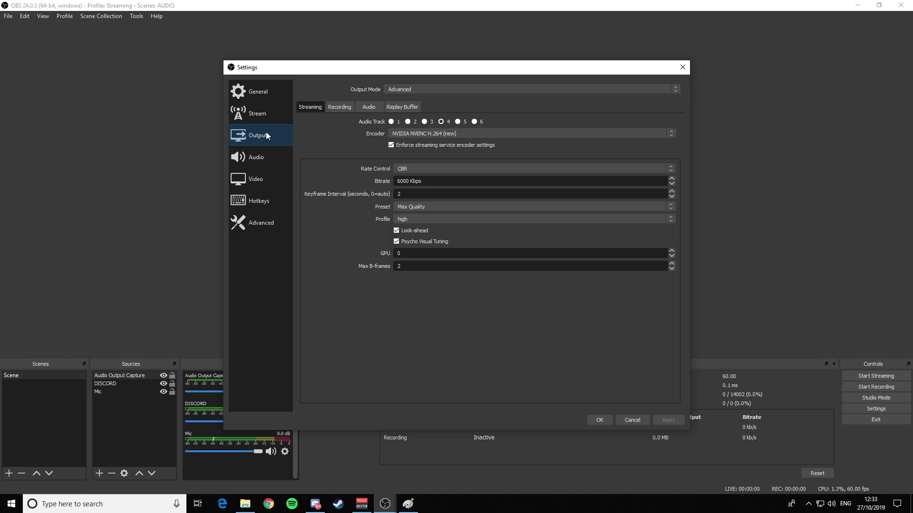
click(337, 107)
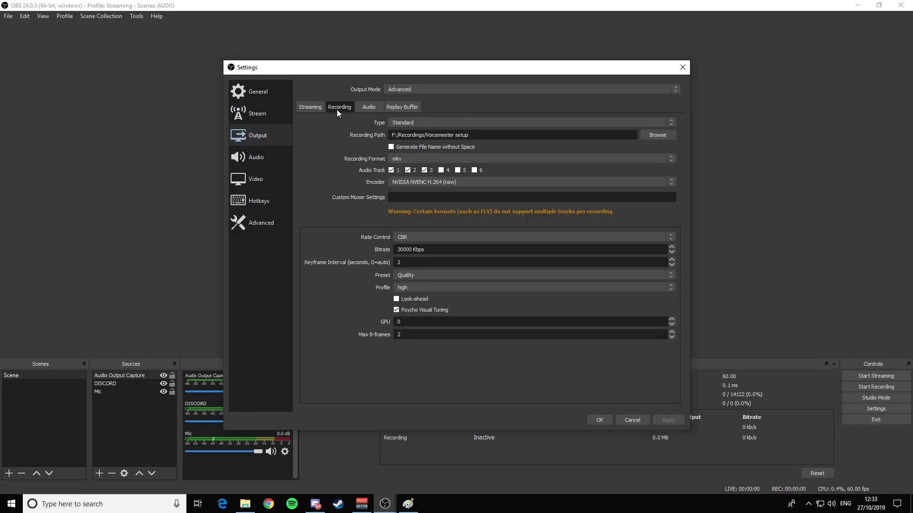
click(311, 107)
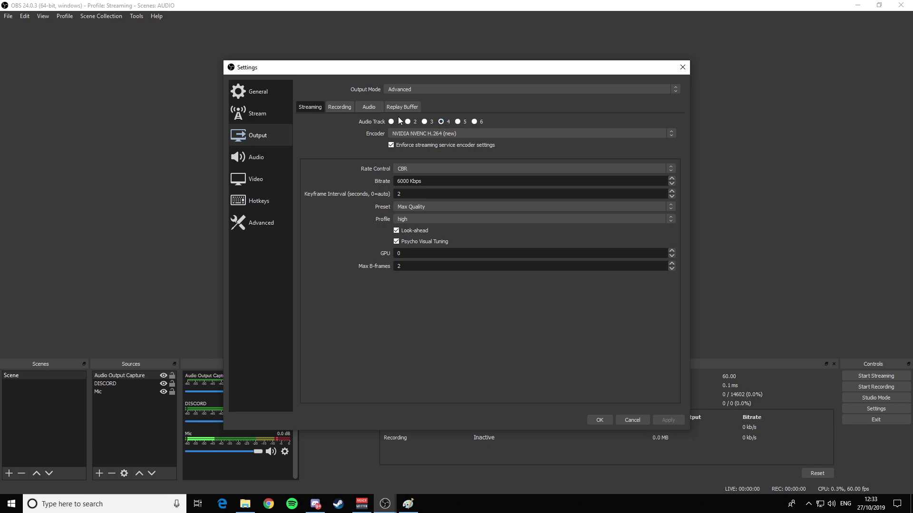
click(332, 108)
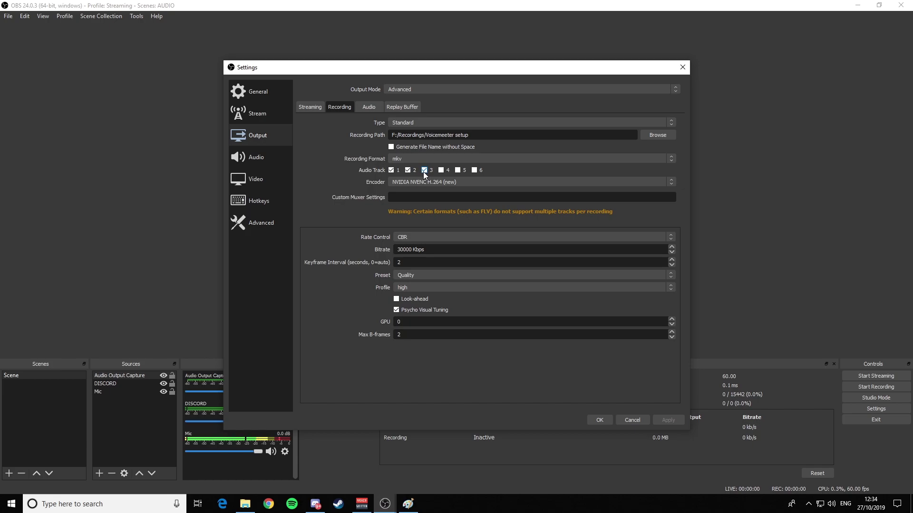
click(307, 108)
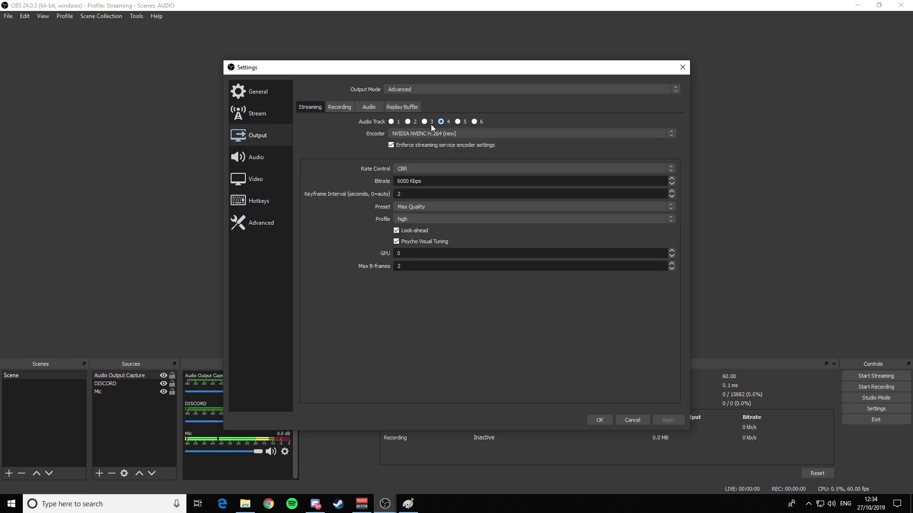
click(375, 107)
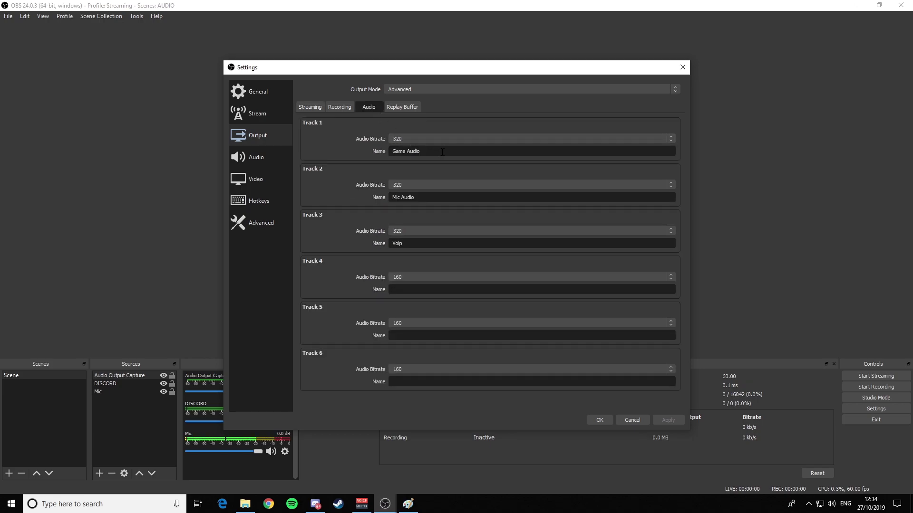
drag(391, 151, 422, 151)
click(391, 198)
drag(391, 198, 415, 197)
drag(392, 244, 395, 244)
click(423, 247)
click(599, 421)
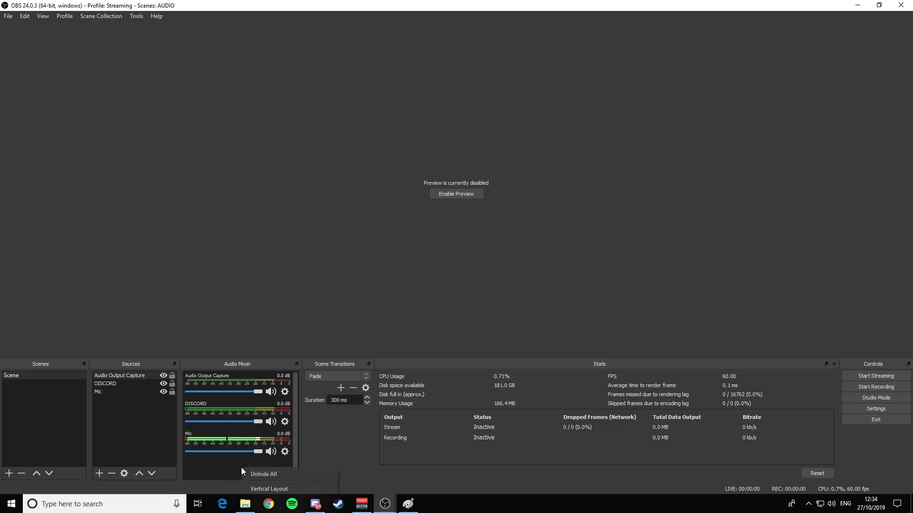
Open Advanced Audio Properties and clear the extra track assignments for all three sources.
right_click(243, 402)
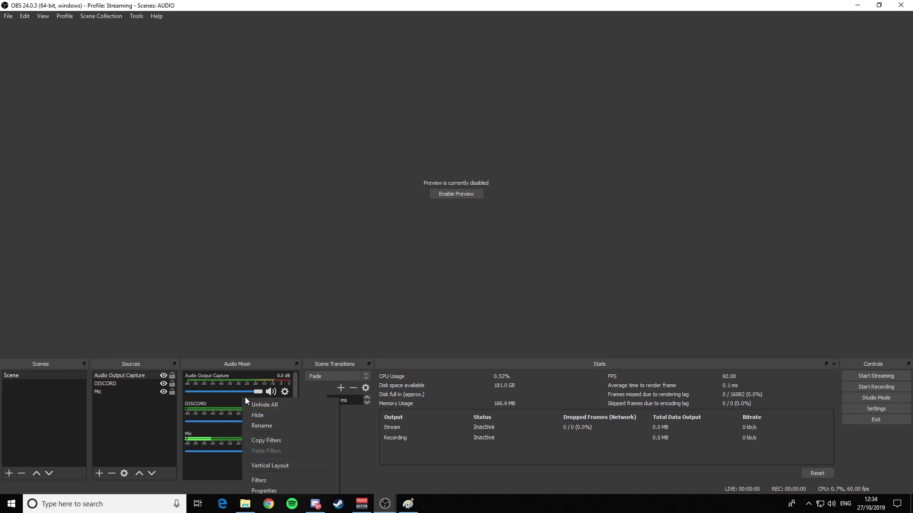
right_click(249, 371)
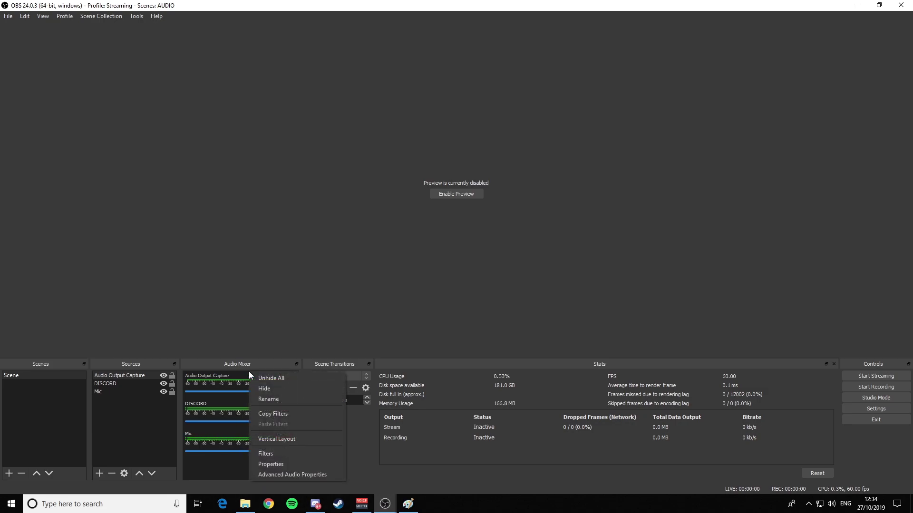
click(280, 474)
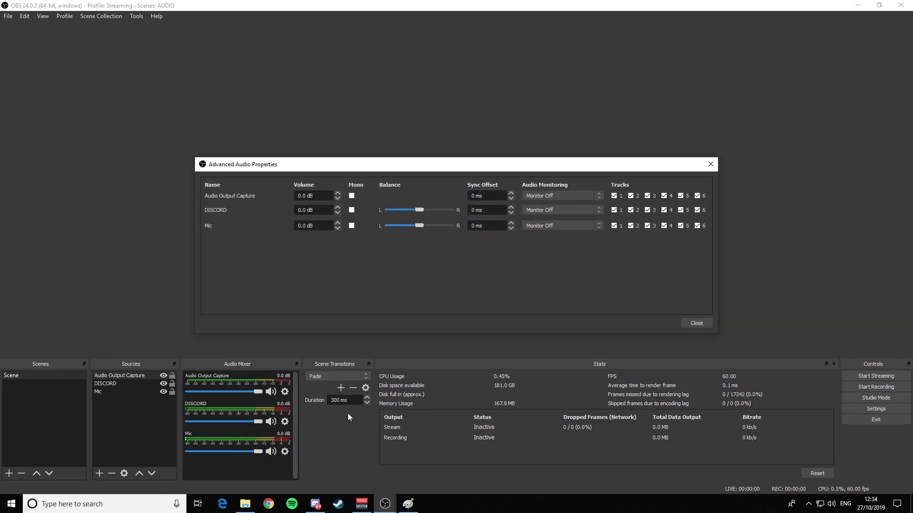
click(614, 210)
click(613, 226)
click(630, 226)
click(631, 210)
click(613, 196)
click(630, 196)
click(647, 196)
click(647, 210)
click(663, 196)
click(647, 226)
click(664, 225)
click(663, 210)
click(680, 196)
click(680, 210)
click(680, 226)
click(697, 226)
click(697, 210)
click(697, 196)
Assign DISCORD to track 2, Mic to track 3, and all three sources to track 4.
click(632, 211)
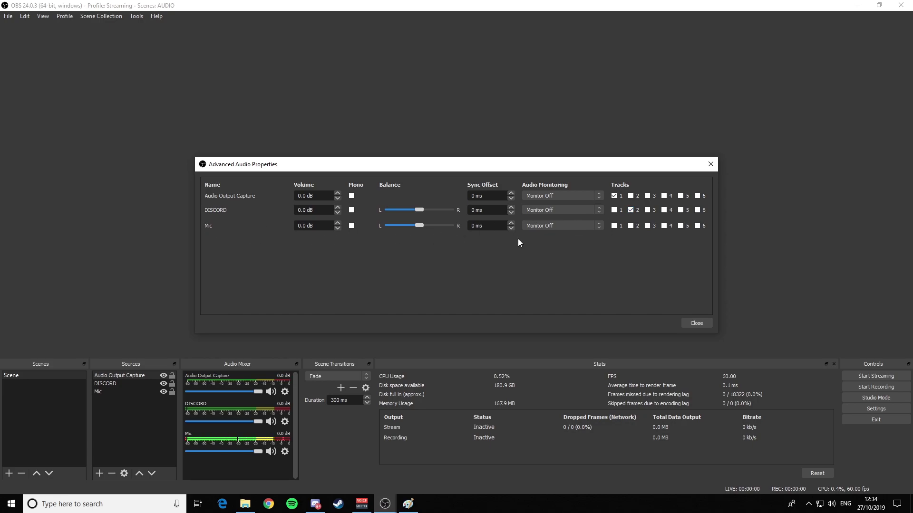
click(647, 226)
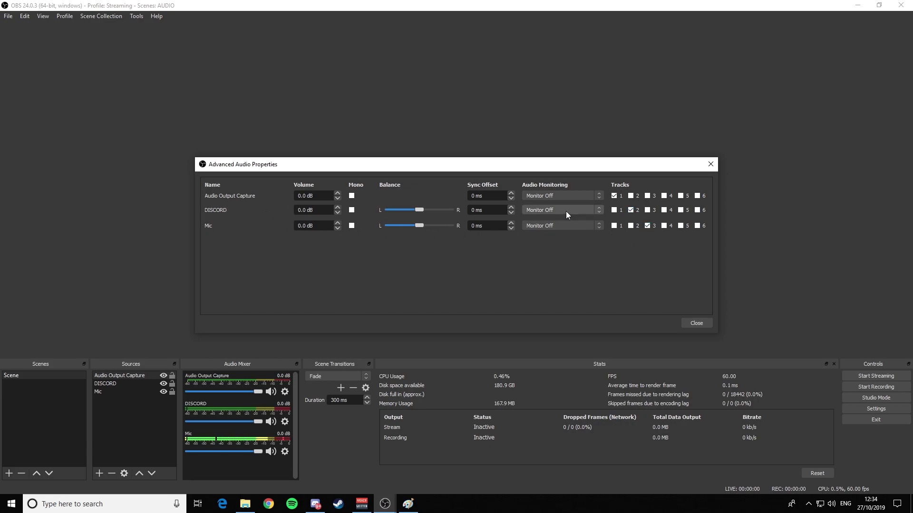
click(664, 196)
click(664, 211)
click(664, 227)
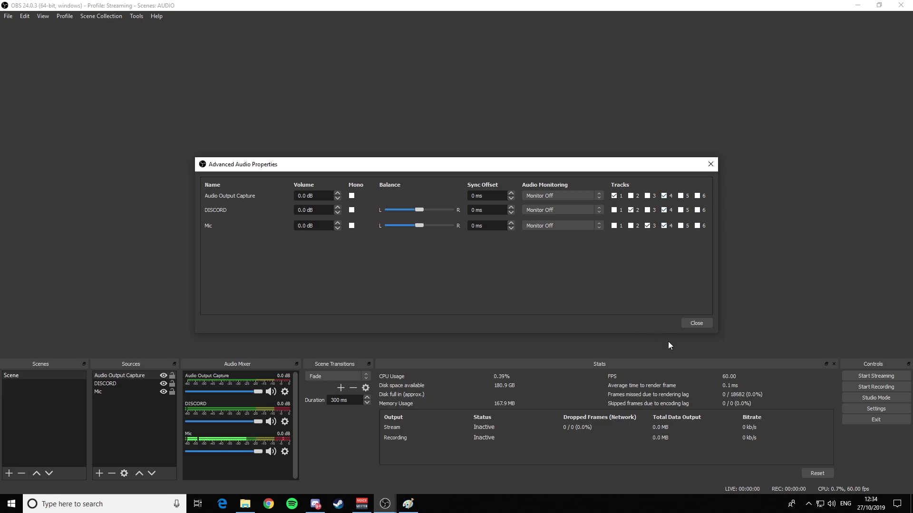
click(695, 323)
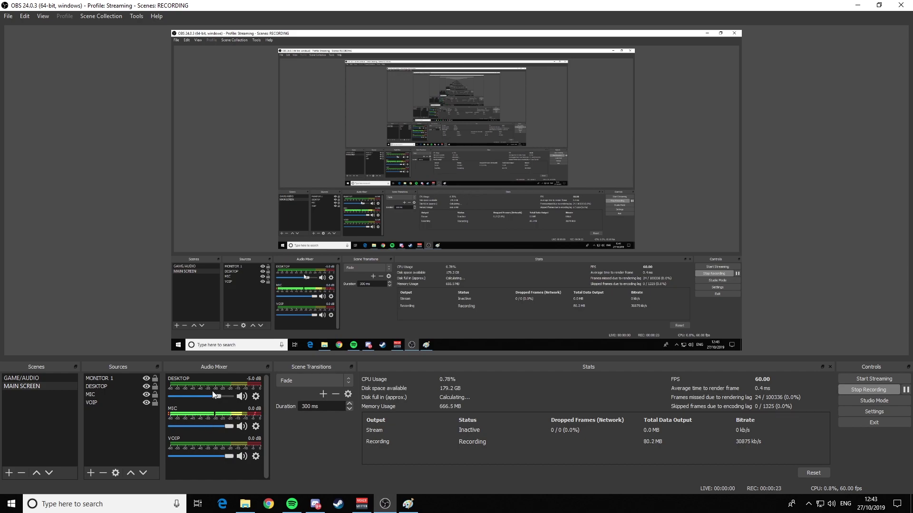
Start playing First Lights from the lofi hip hop playlist in Spotify.
click(292, 504)
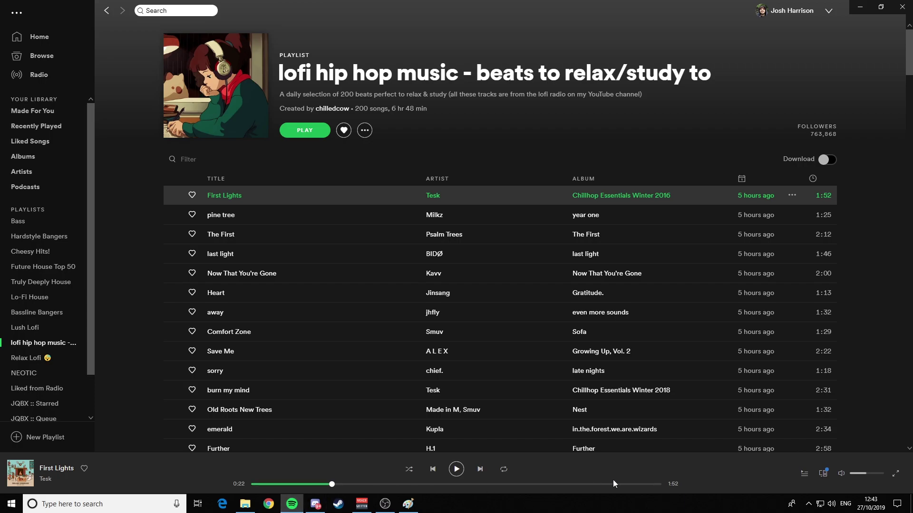
click(453, 470)
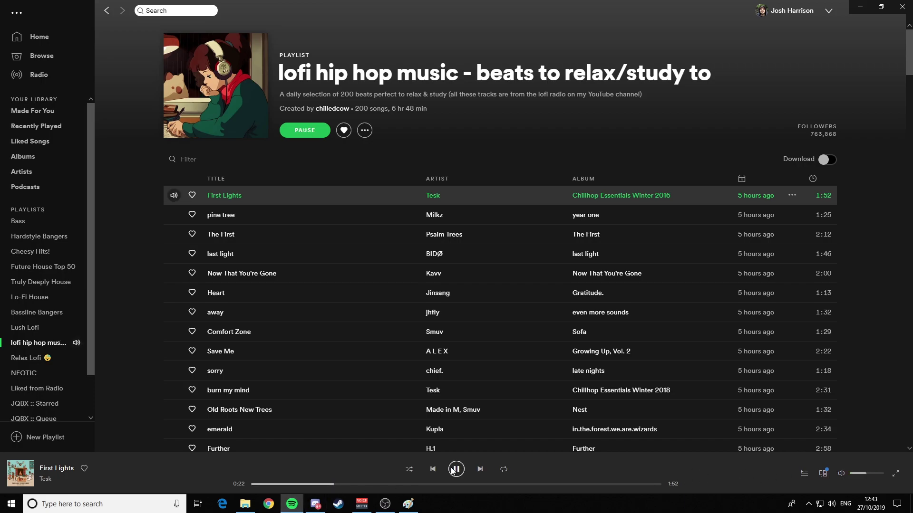
click(386, 504)
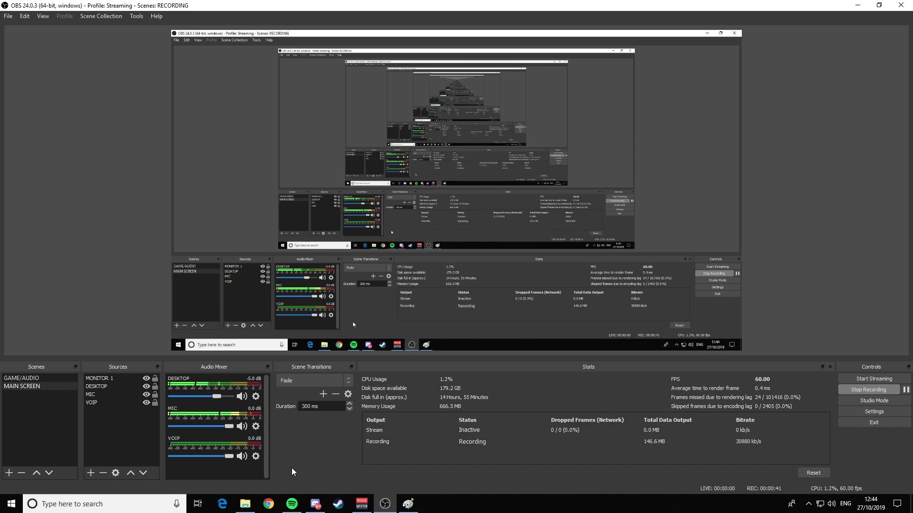
Unmute the Groovy bot in Discord, then stop the OBS recording.
click(315, 505)
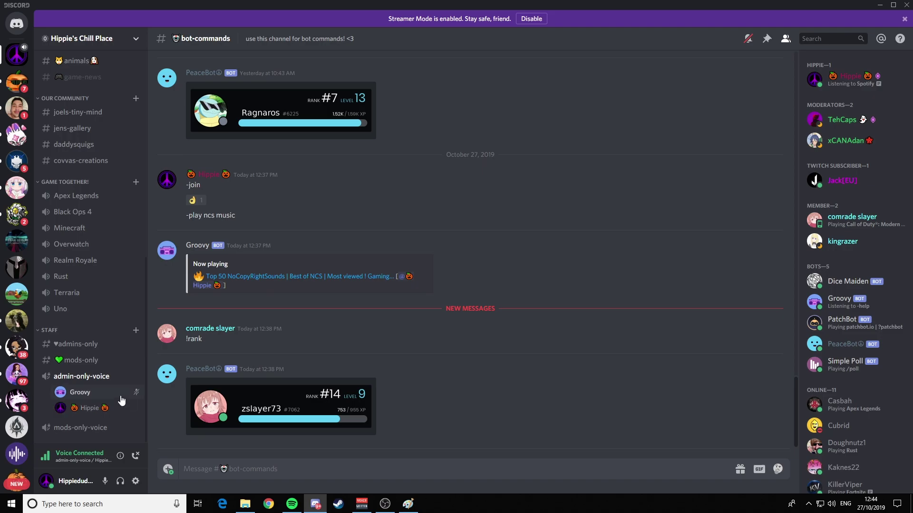
right_click(116, 395)
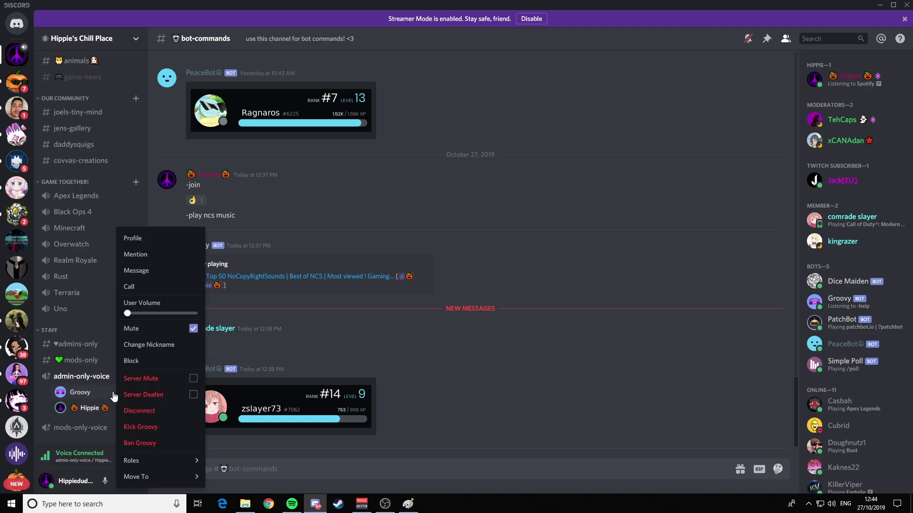
click(183, 329)
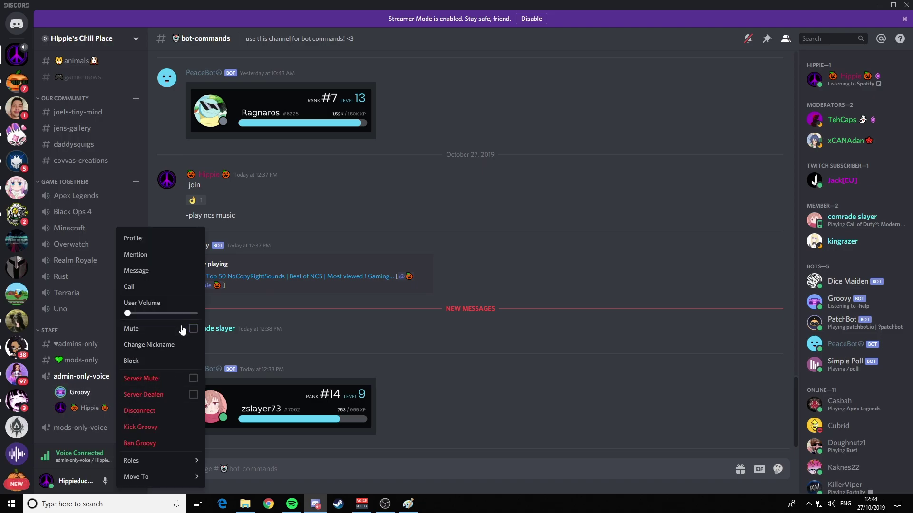
click(385, 503)
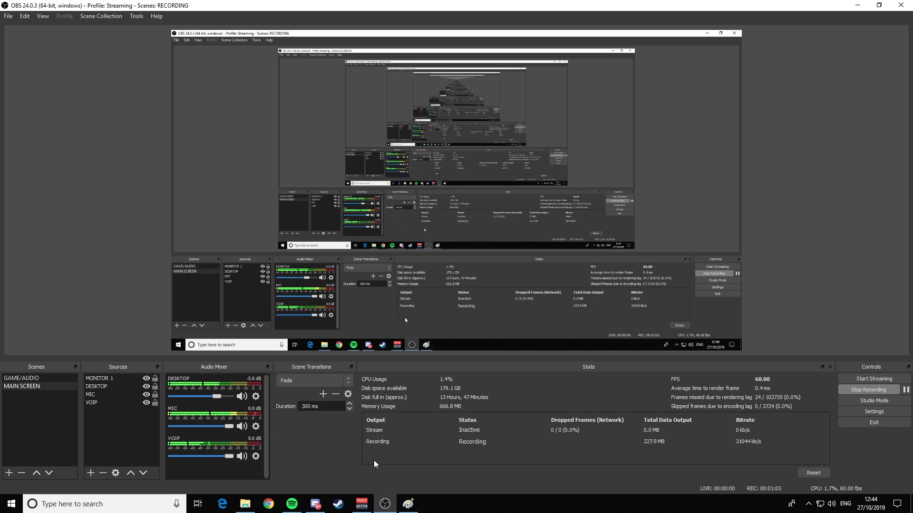
click(868, 389)
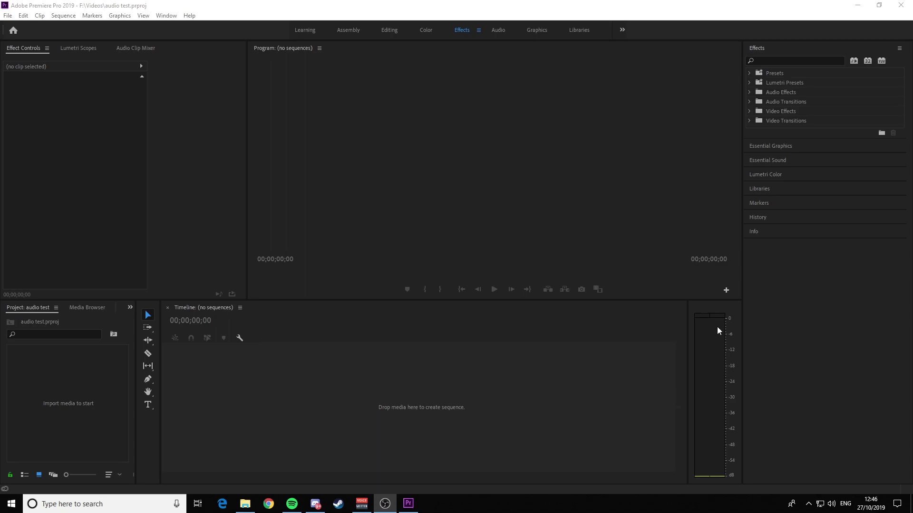
Import Demonstration of obs channels.mp4 from the recordings folder and build a sequence from it, fitted to the timeline.
click(245, 505)
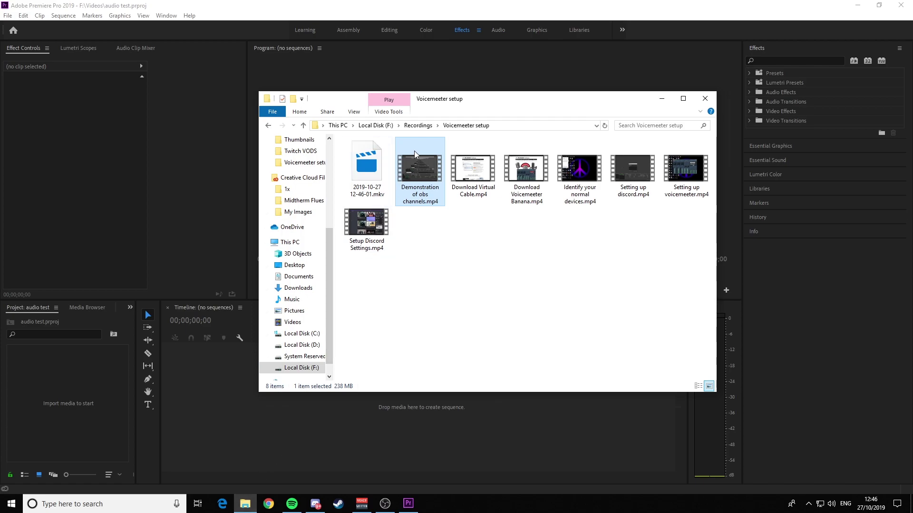
drag(429, 169, 74, 388)
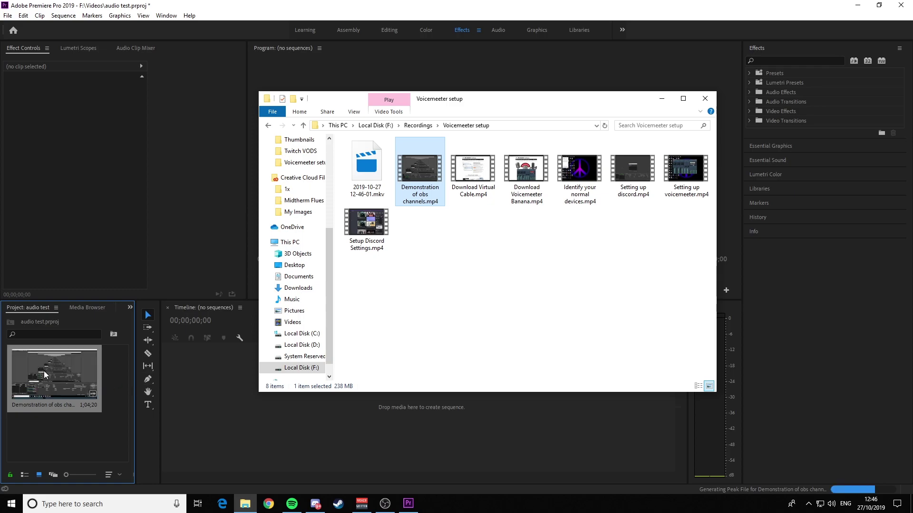
click(662, 99)
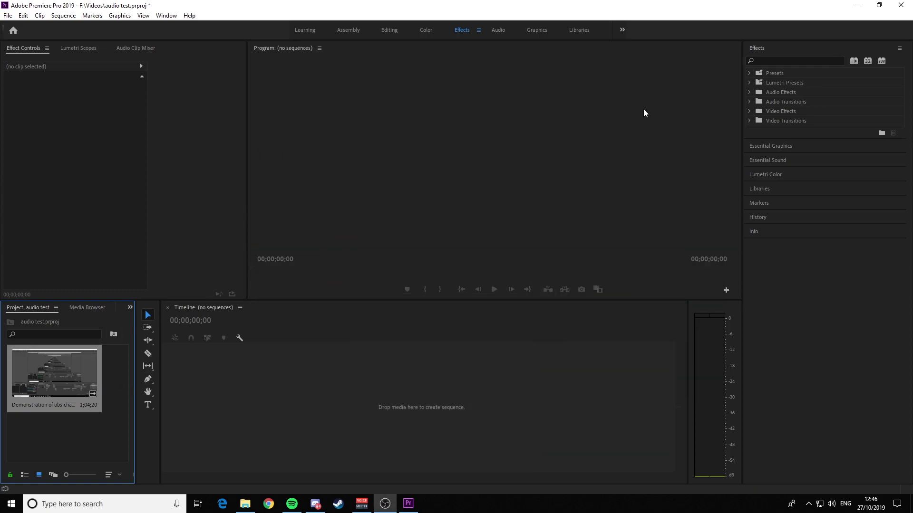
drag(55, 376, 190, 364)
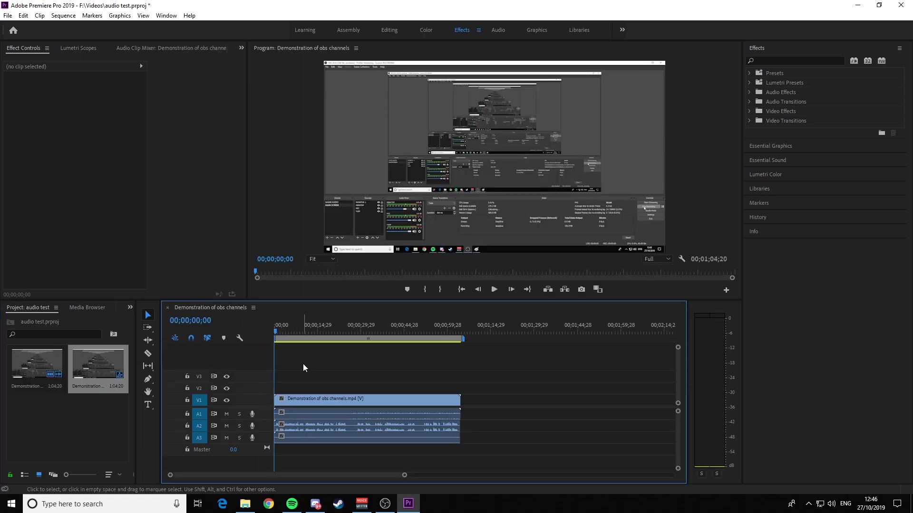
key(equal)
key(equal)
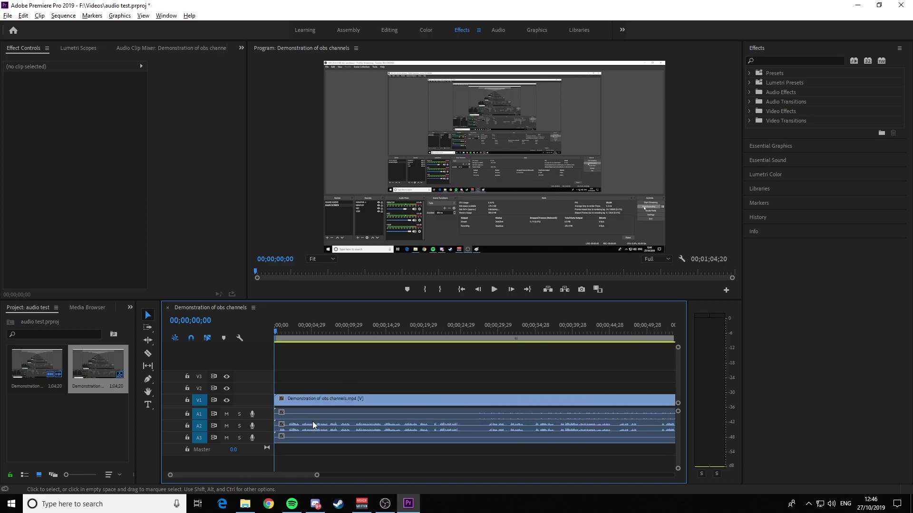
scroll(316, 436, down, 10)
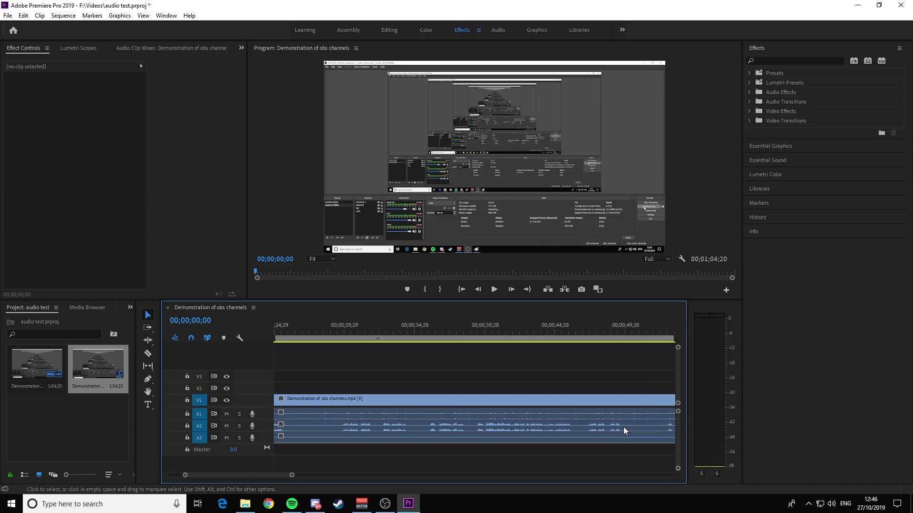
scroll(595, 438, down, 2)
scroll(499, 447, up, 9)
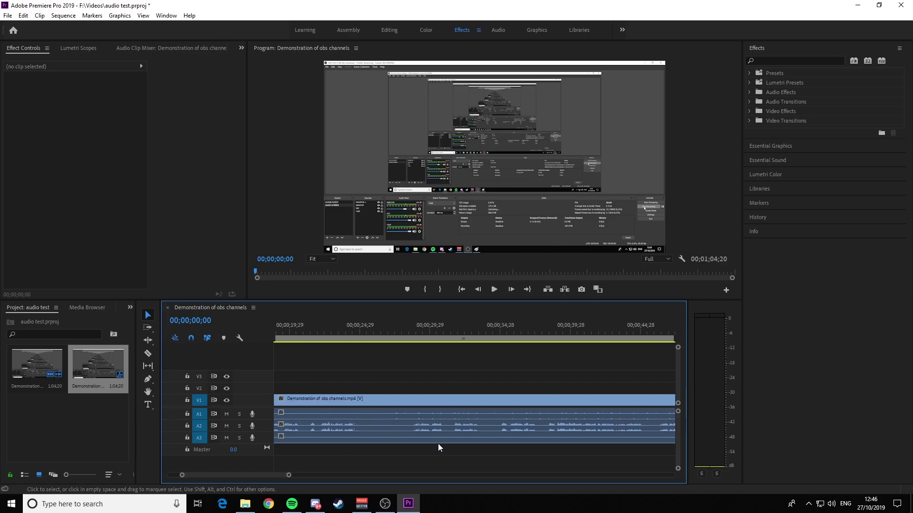
Play the recording from the start, then from around 33 seconds and around 48 seconds.
scroll(438, 443, up, 2)
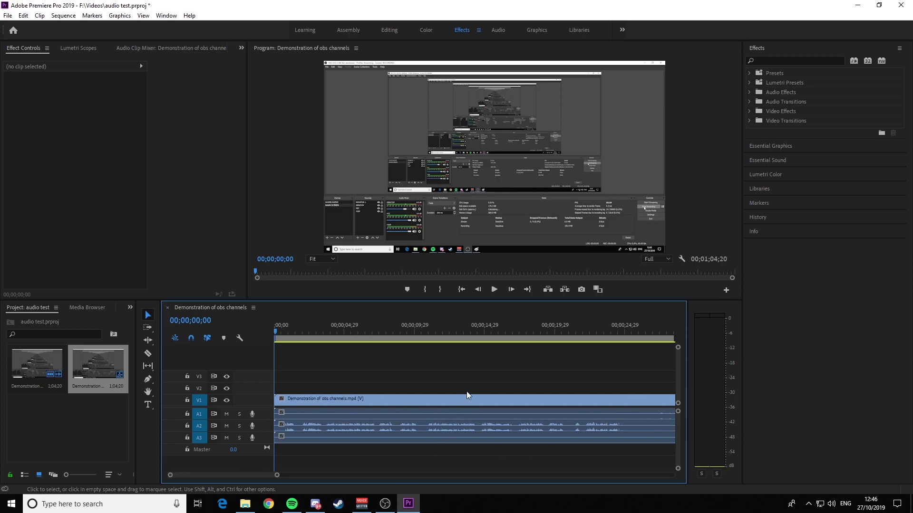
click(495, 288)
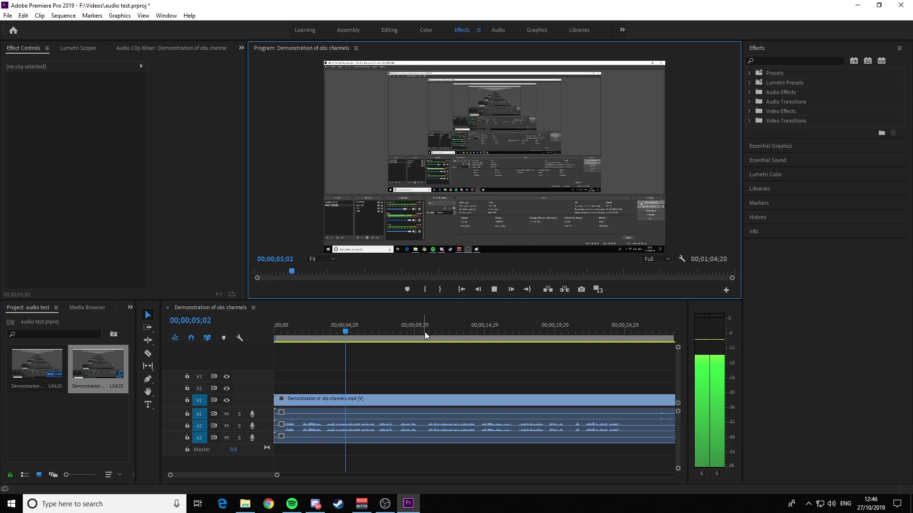
click(494, 289)
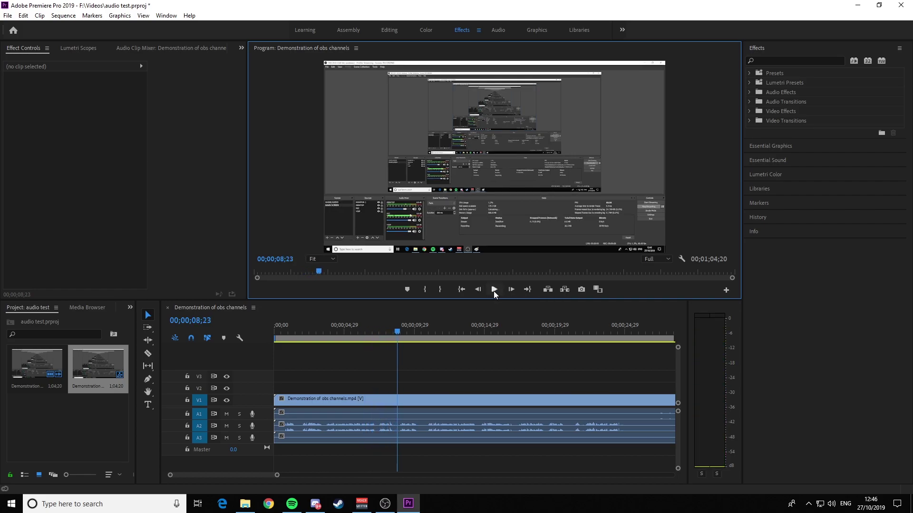
scroll(470, 372, down, 4)
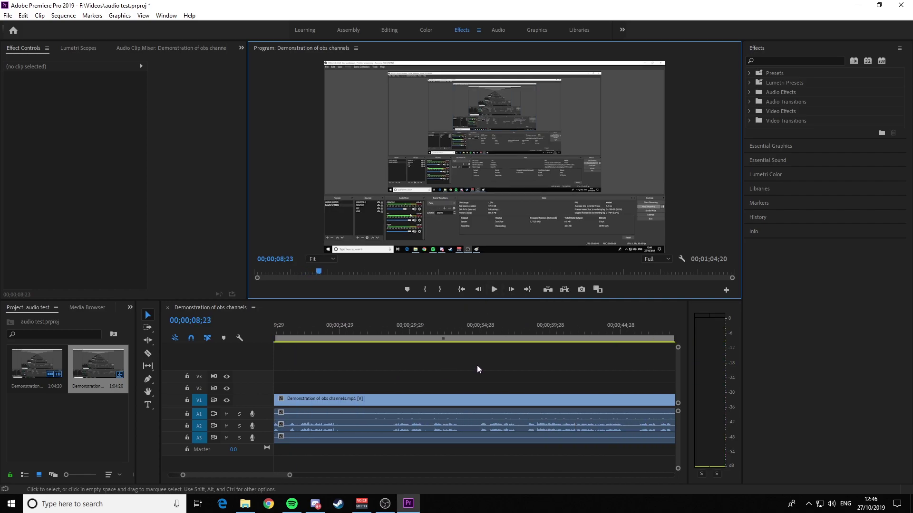
click(450, 330)
key(space)
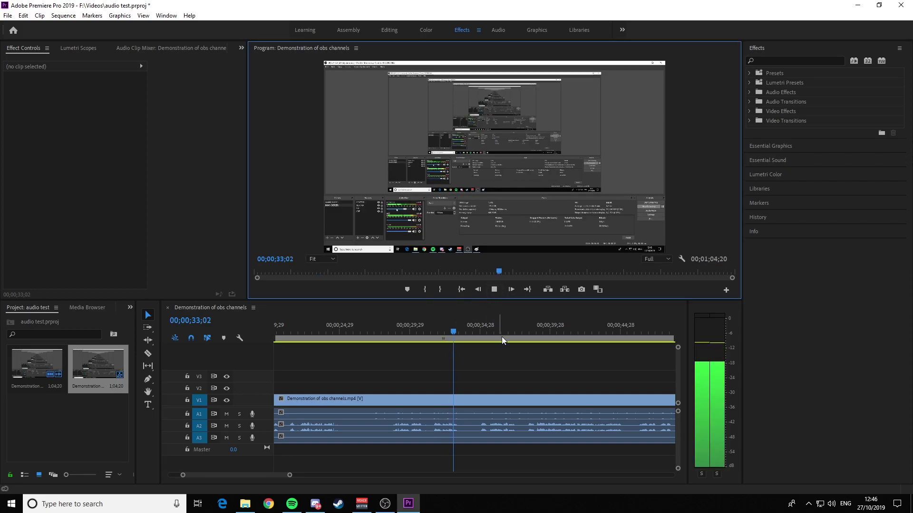
click(494, 294)
scroll(554, 398, down, 5)
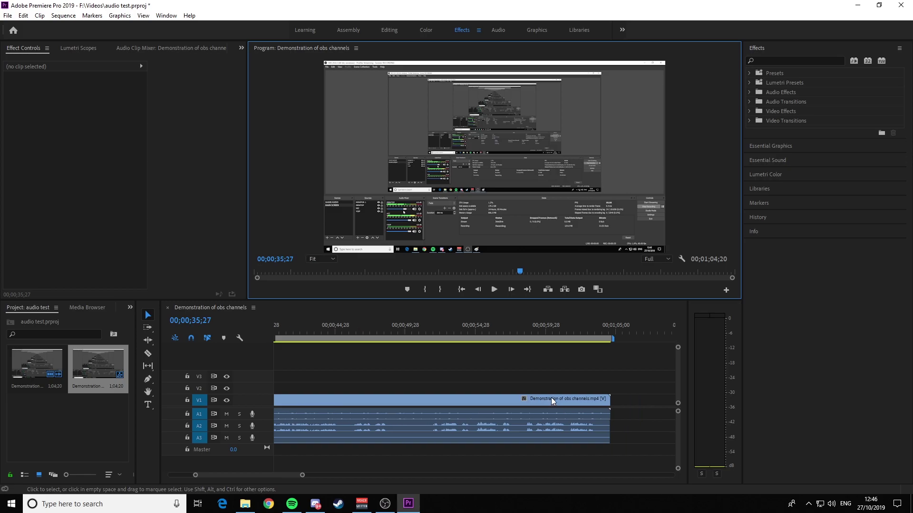
drag(434, 329, 484, 325)
click(494, 289)
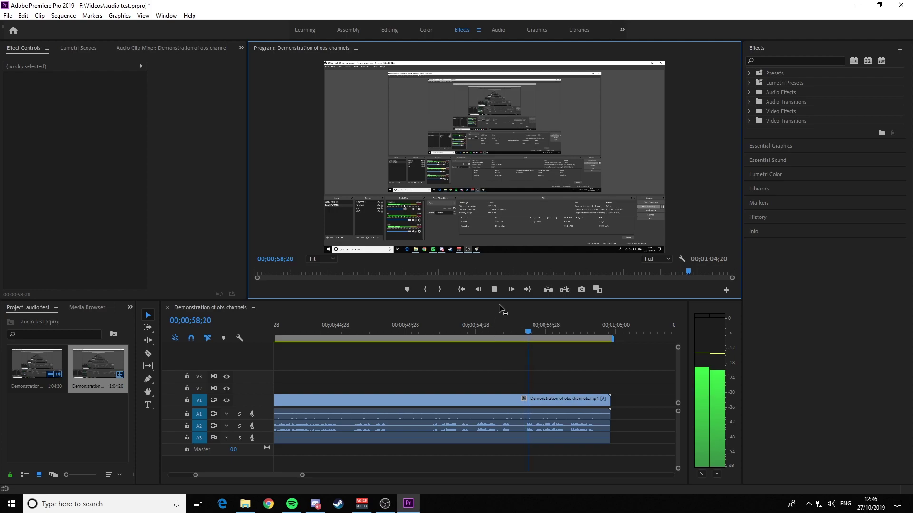
click(496, 289)
Zoom the timeline around the playhead onto the clip's final stretch.
key(minus)
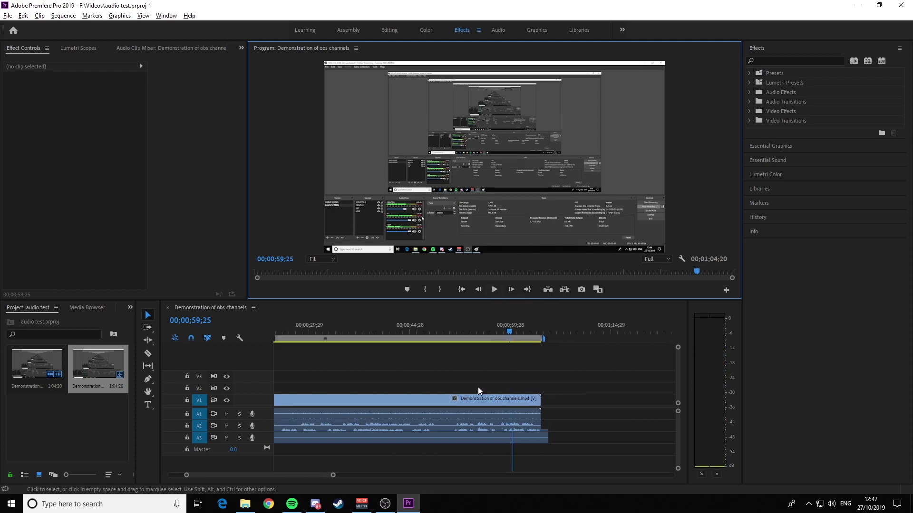
scroll(477, 388, up, 5)
scroll(296, 426, up, 4)
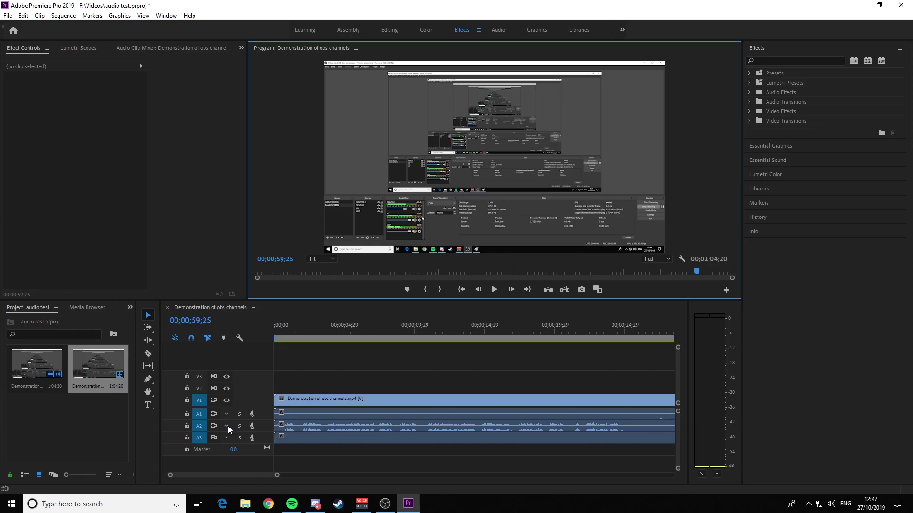
scroll(428, 428, down, 3)
scroll(472, 426, down, 10)
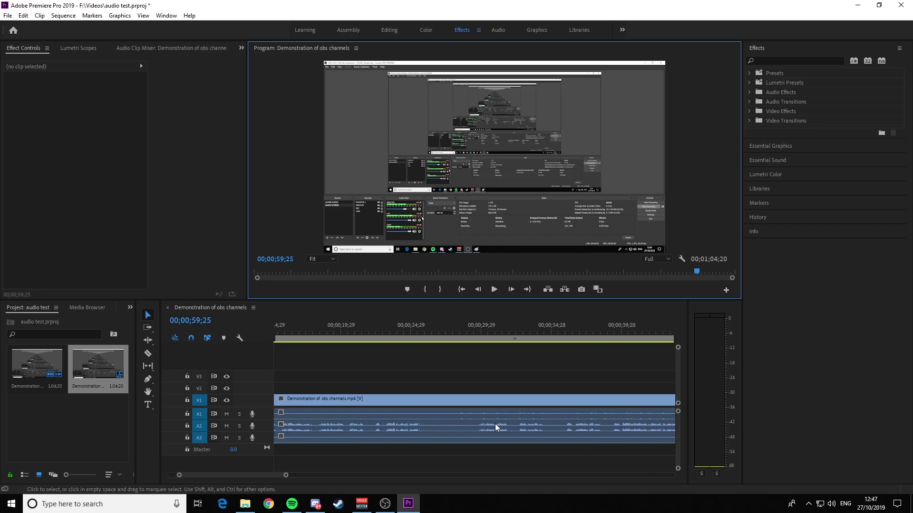
scroll(501, 428, down, 6)
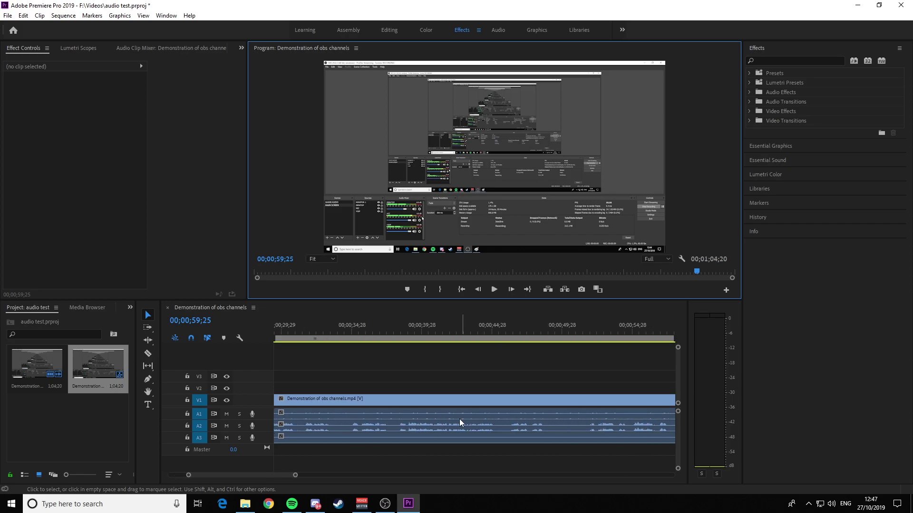
alt+scroll(401, 432, up, 2)
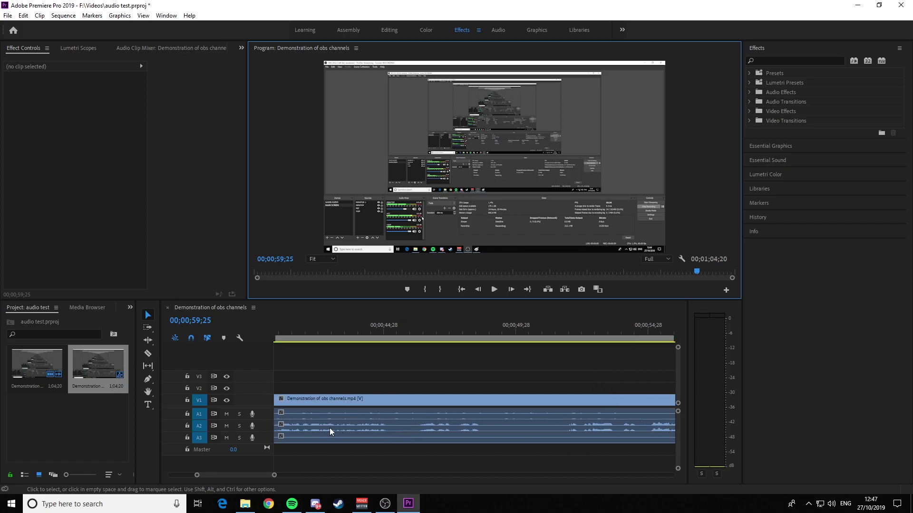
Mute tracks A2 and A3 and play back to hear track A1 alone.
click(227, 426)
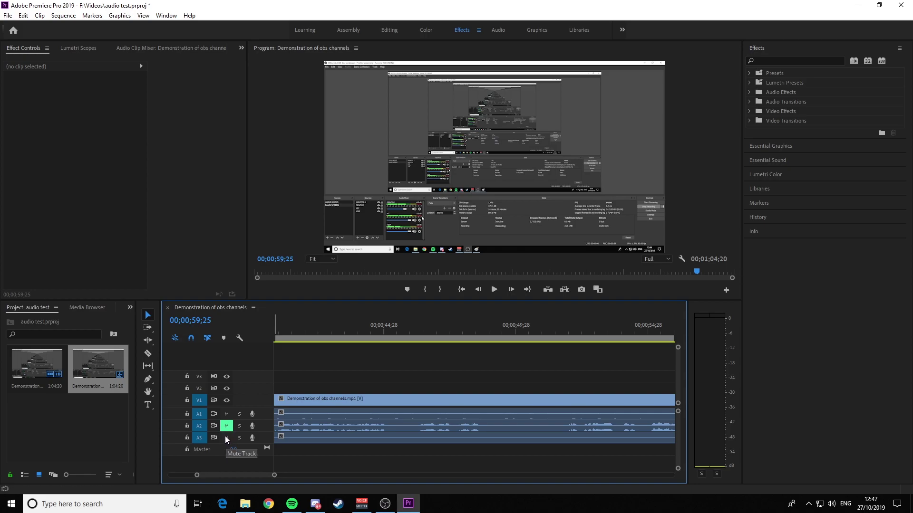
click(227, 438)
scroll(417, 429, down, 2)
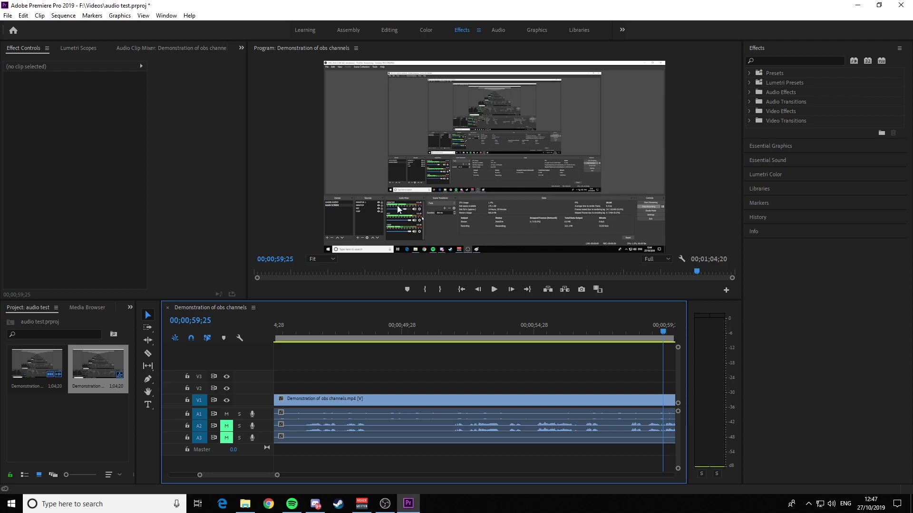
key(space)
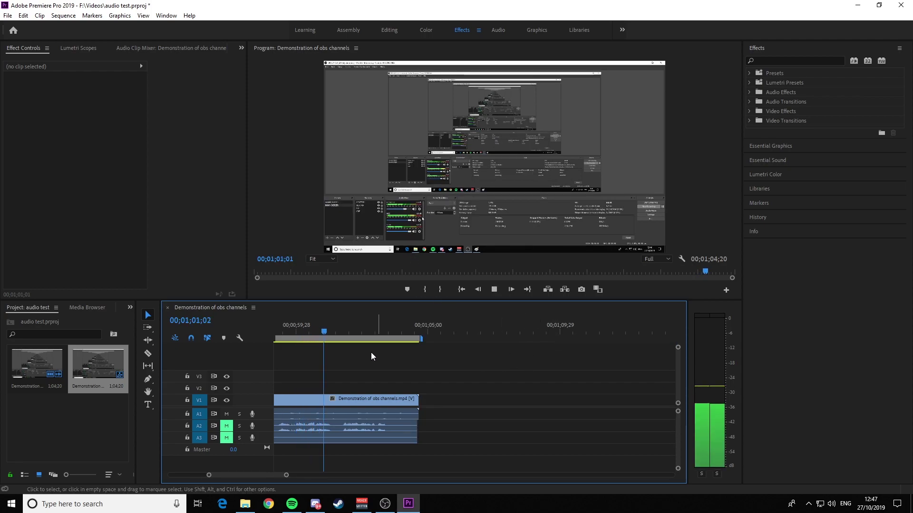
scroll(313, 357, down, 1)
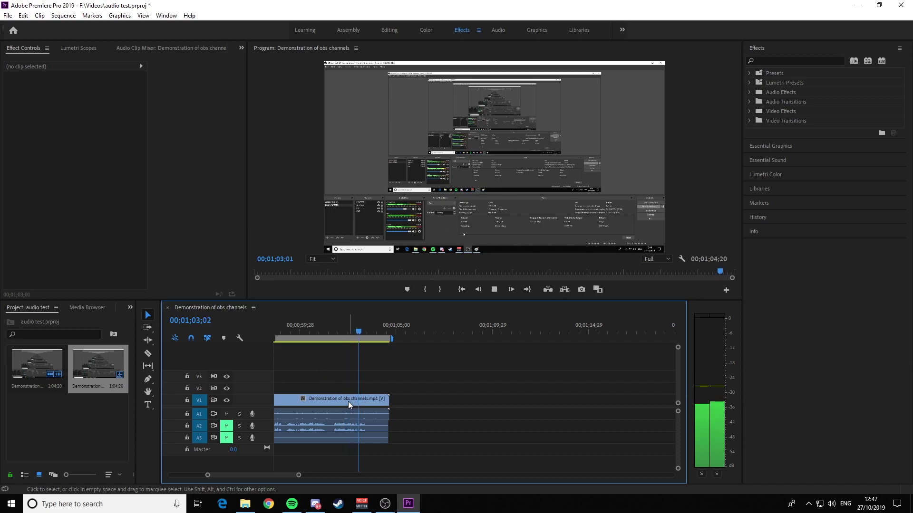
scroll(328, 400, up, 2)
Move the playhead back, mute A1, and play to hear track A2 alone.
click(423, 331)
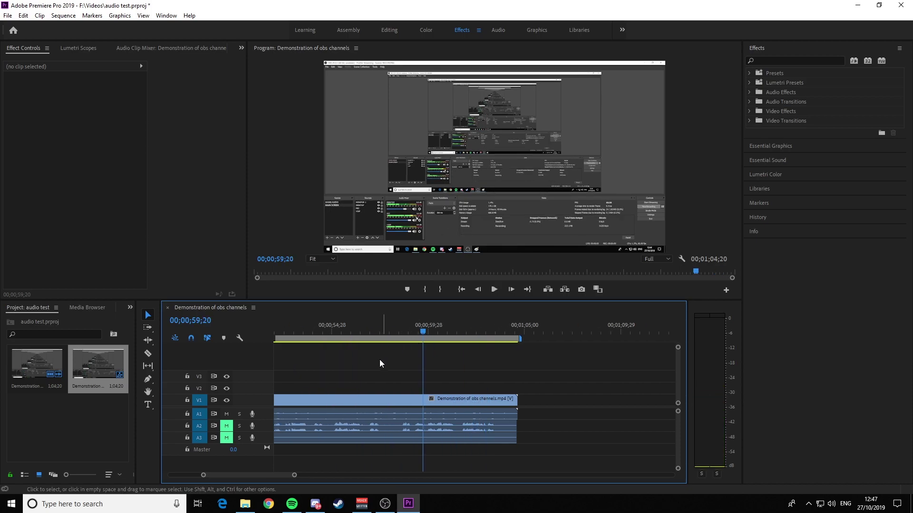
click(226, 415)
key(space)
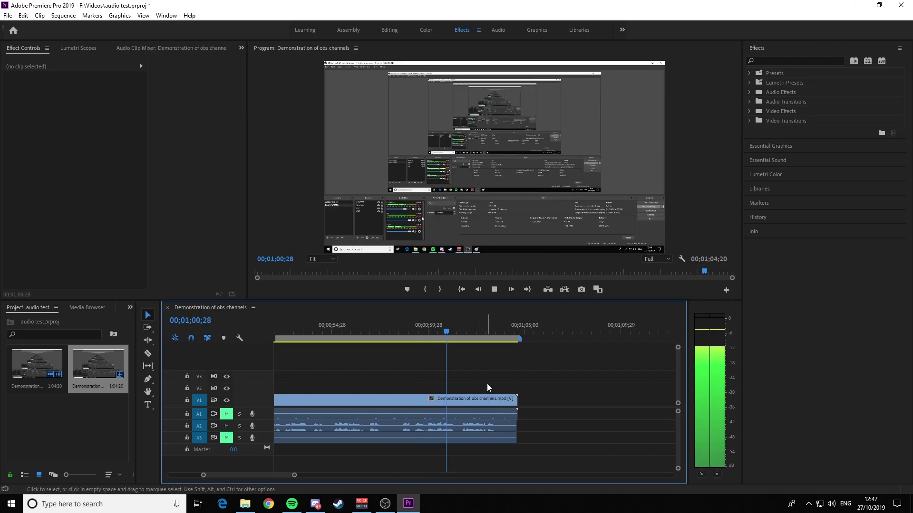
key(space)
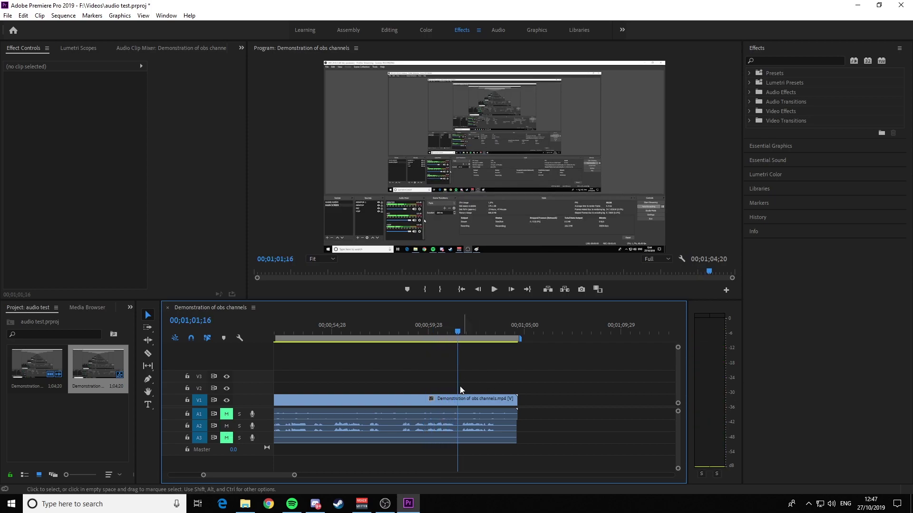
Mute A2, unmute A3, and play from 00;00;58;23 to hear A3 alone.
click(227, 426)
click(227, 436)
click(406, 330)
key(space)
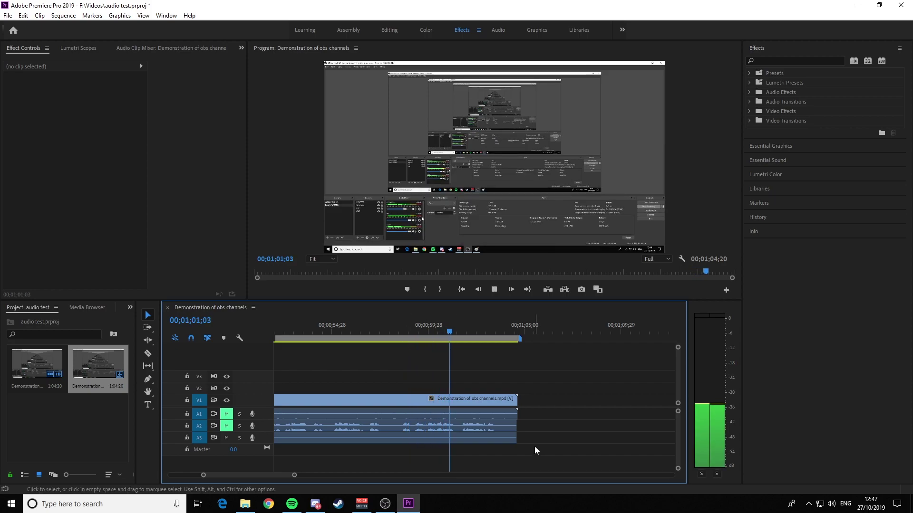
key(space)
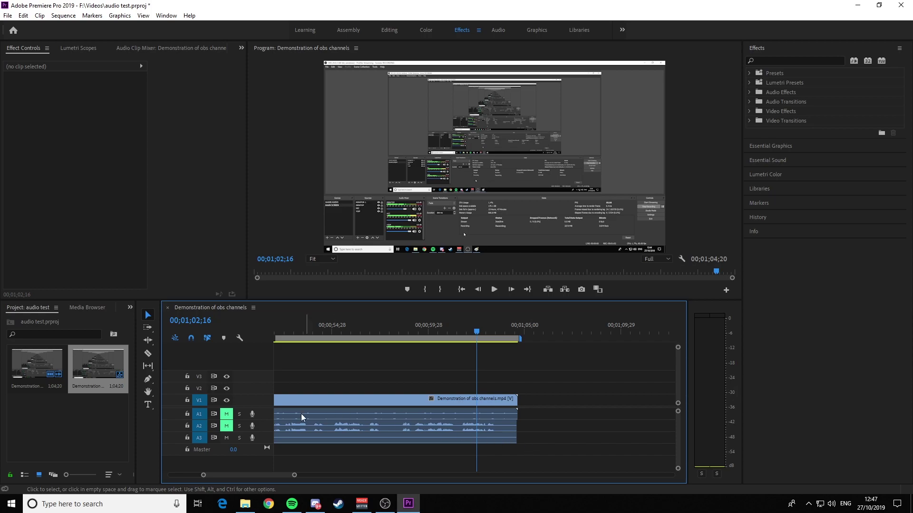
Mute A3 again so all three audio tracks are muted, then select the clip.
click(226, 437)
scroll(357, 424, down, 5)
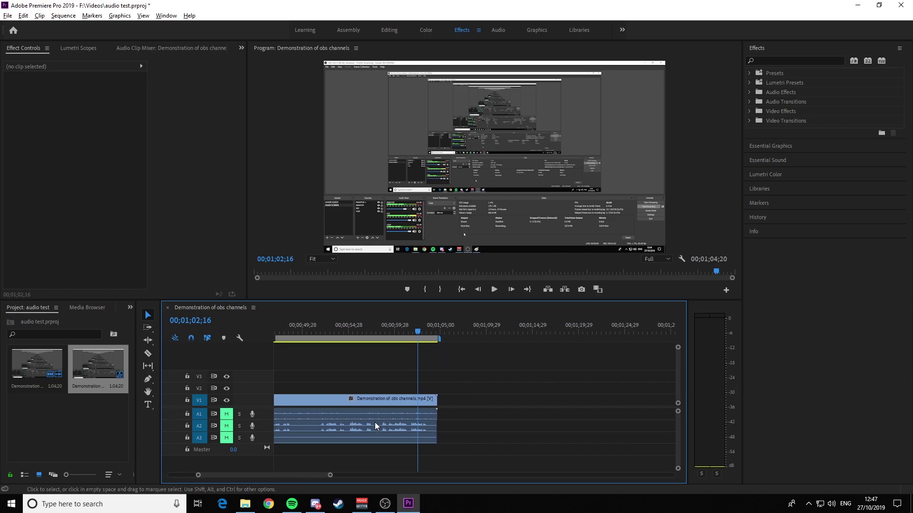
scroll(423, 412, down, 3)
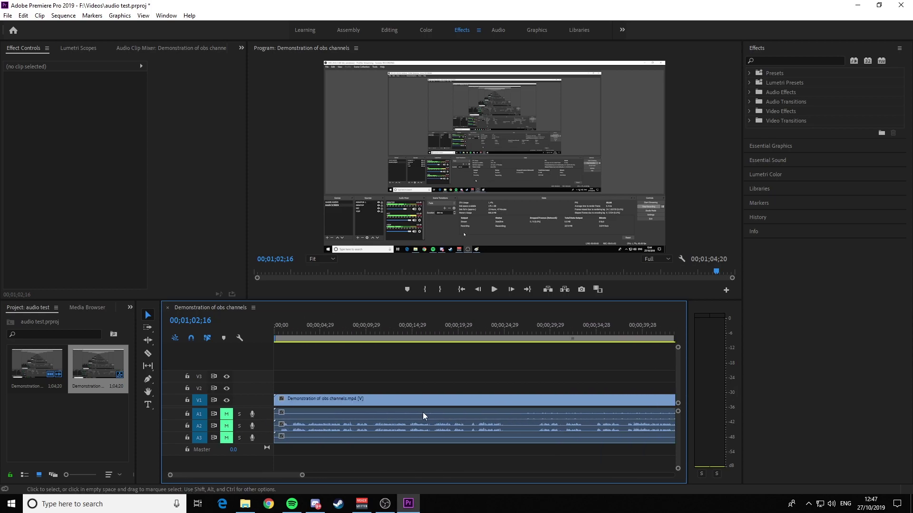
scroll(423, 412, down, 2)
scroll(424, 412, down, 1)
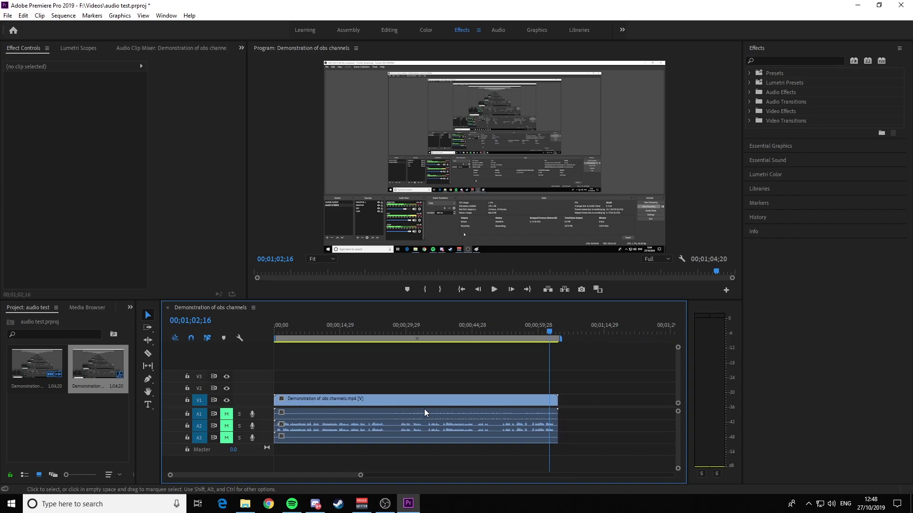
key(alt+Tab)
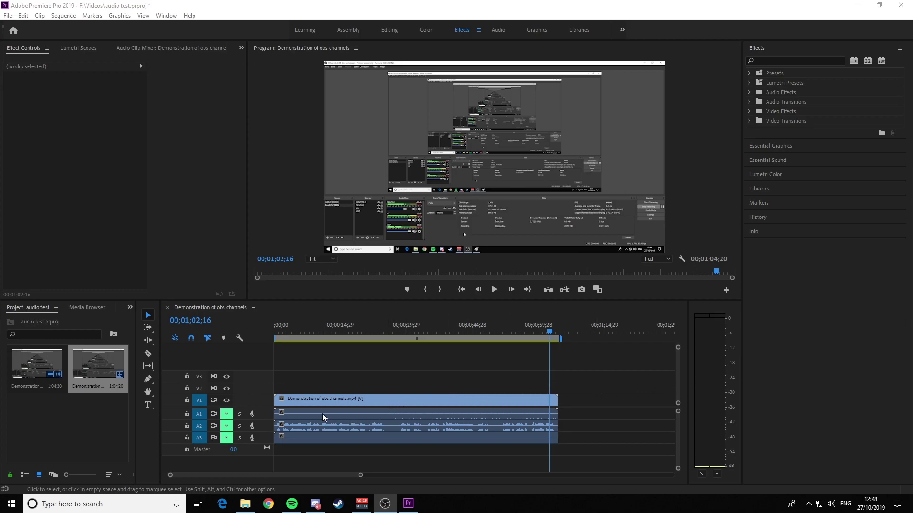
click(332, 398)
key(c)
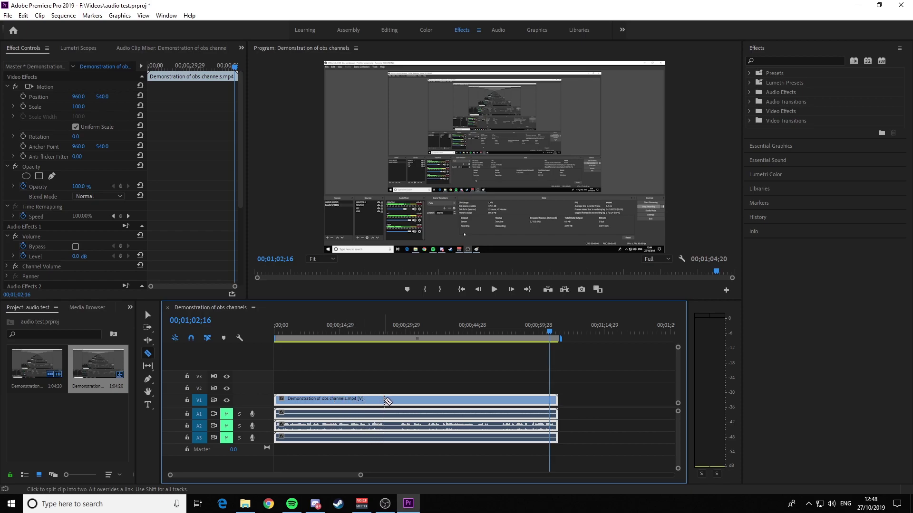
click(384, 401)
click(464, 401)
key(v)
click(423, 402)
click(332, 400)
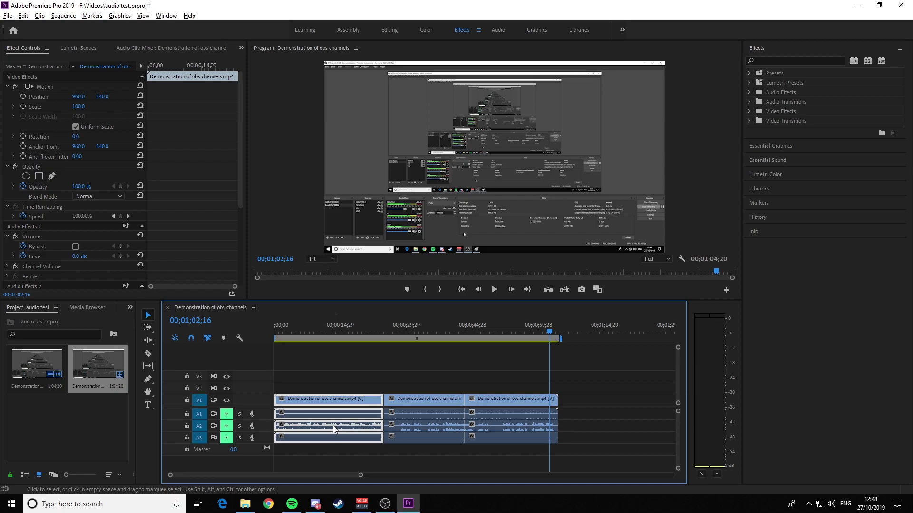
scroll(333, 425, up, 3)
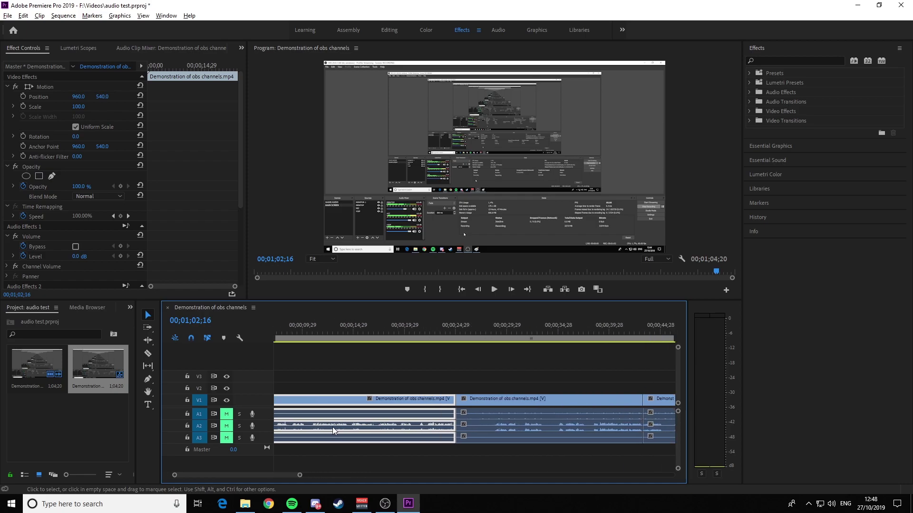
click(386, 464)
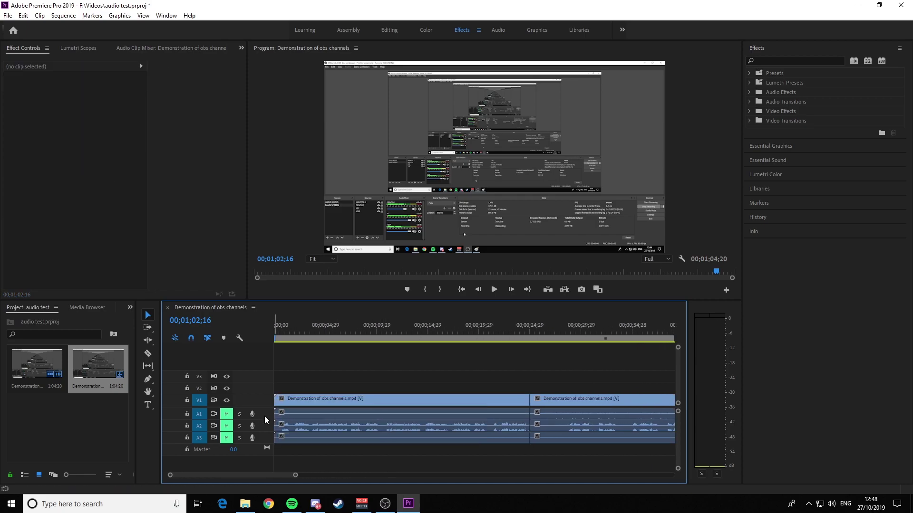
key(ctrl+z)
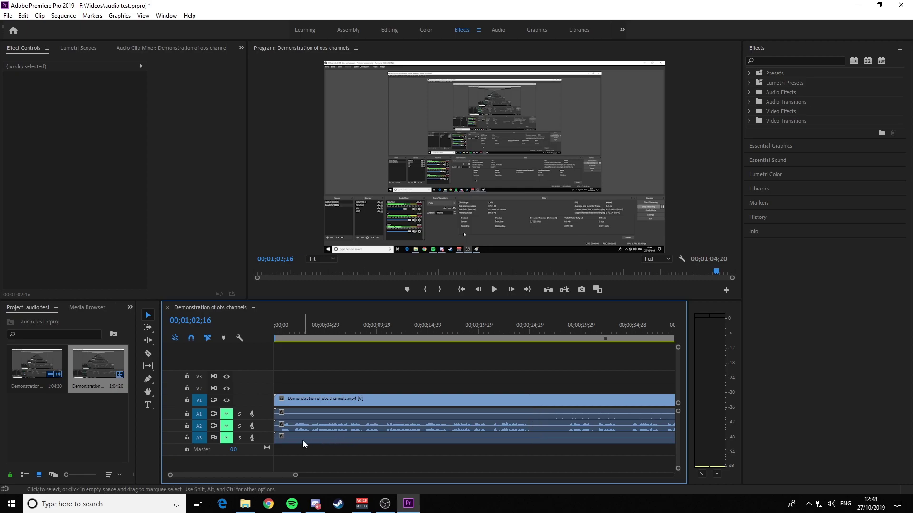
key(equal)
key(equal)
key(equal)
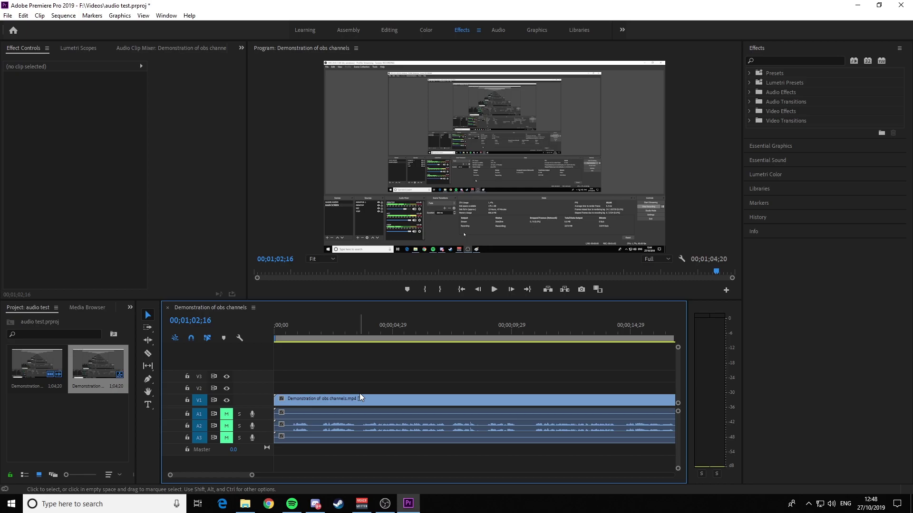
Delete audio tracks A3 and A2 from their track-header menus.
right_click(263, 426)
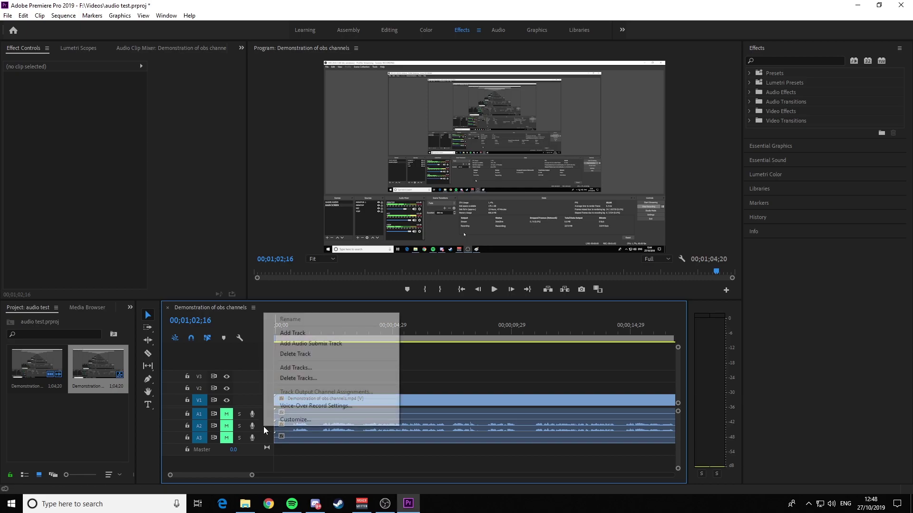
click(298, 379)
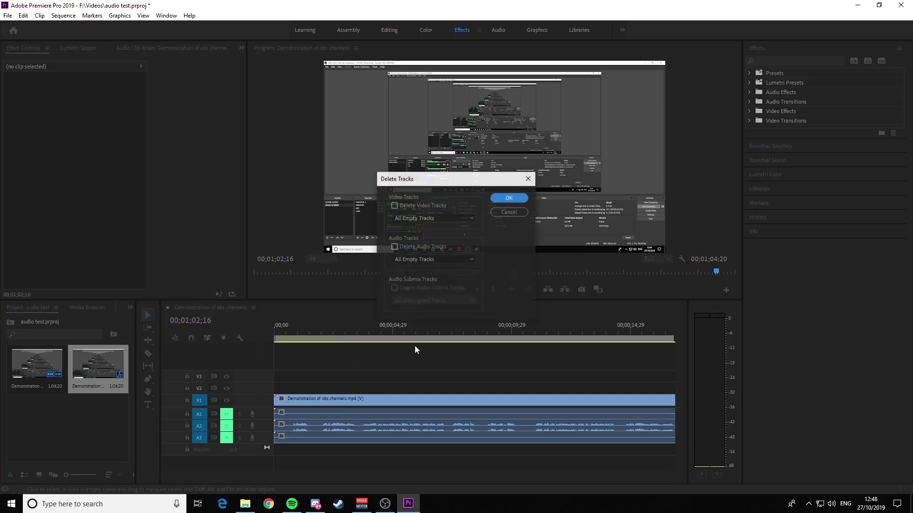
click(504, 200)
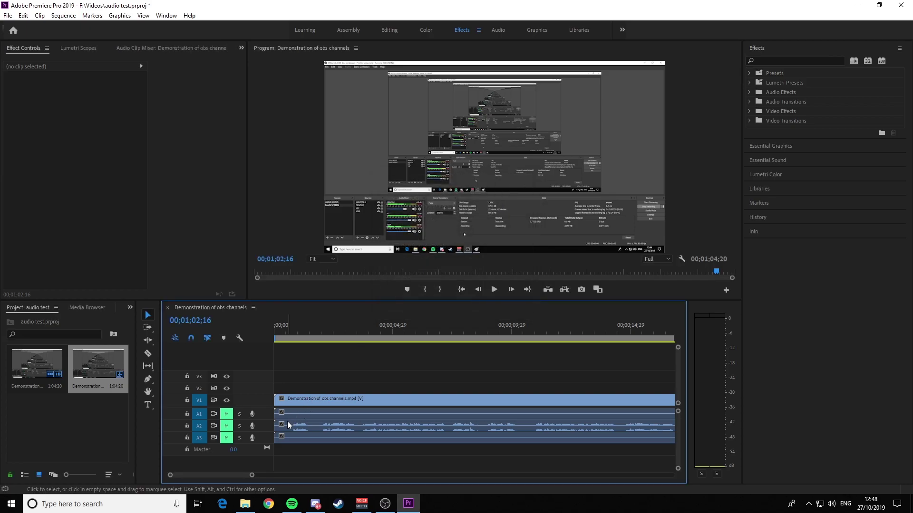
right_click(267, 427)
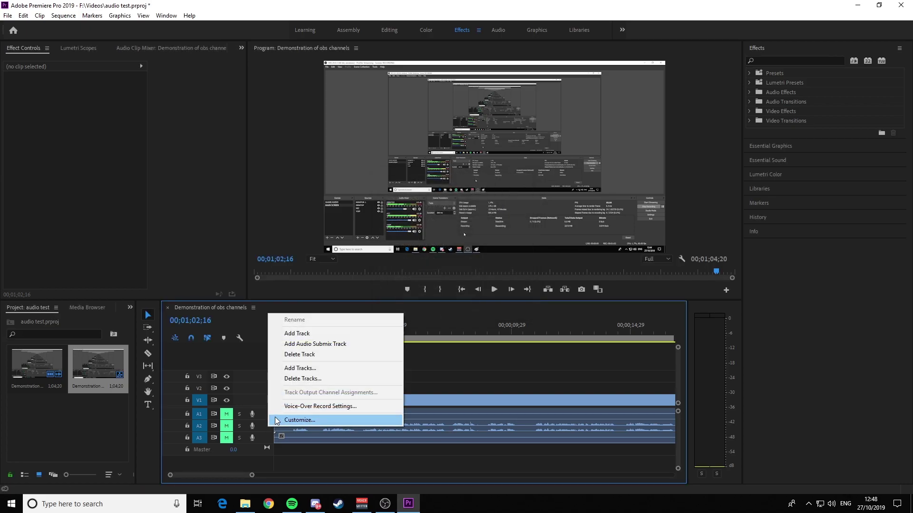
click(319, 354)
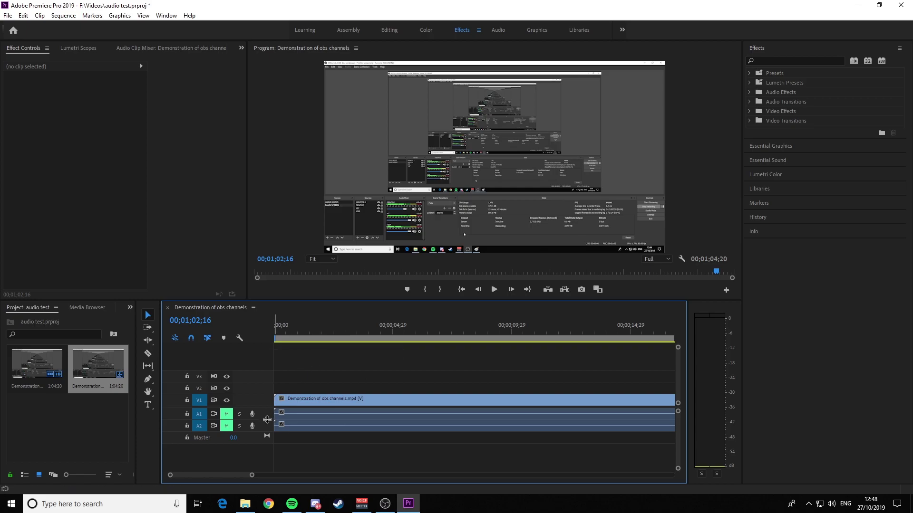
right_click(263, 425)
click(301, 353)
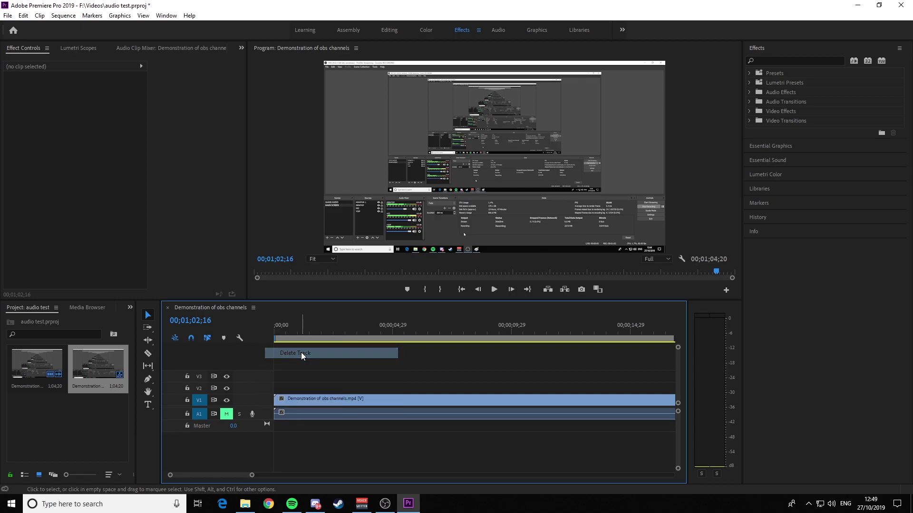
Unmute A1 and play the remaining audio from near the start and around 27 seconds.
click(227, 414)
key(minus)
key(minus)
key(minus)
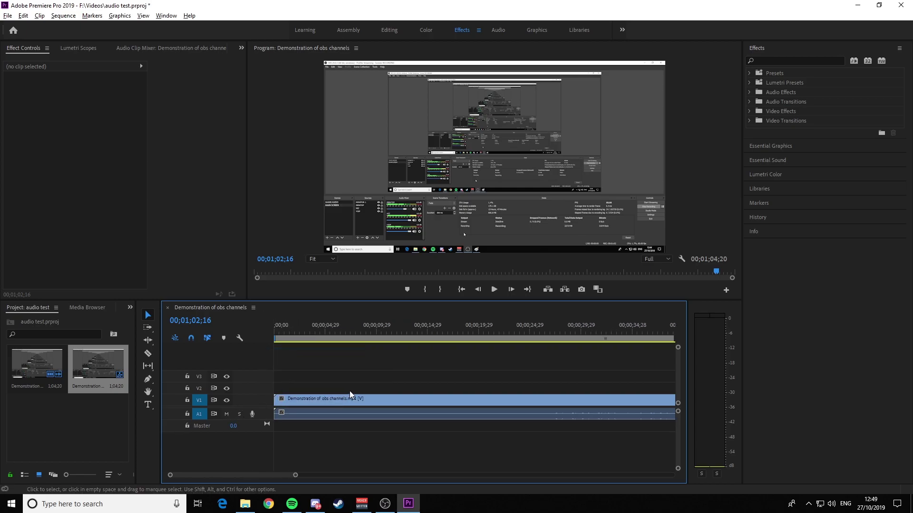
drag(357, 330, 352, 329)
key(space)
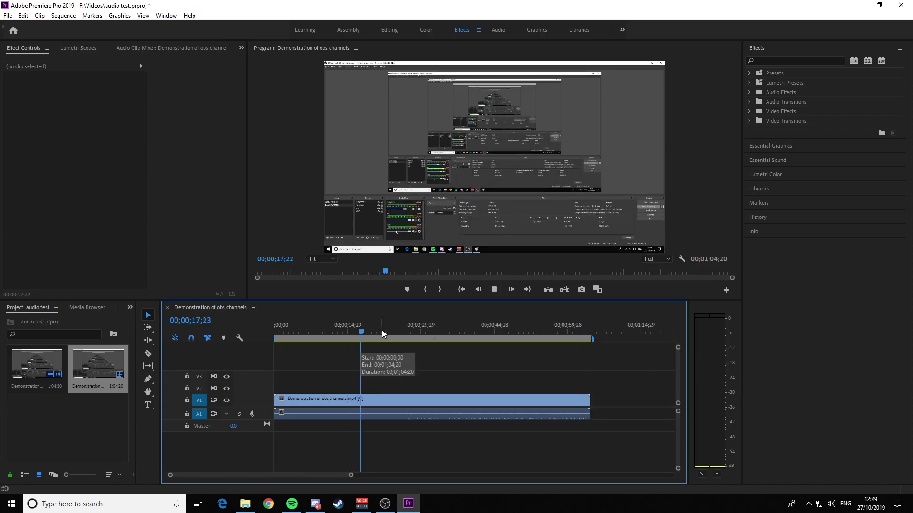
drag(383, 330, 427, 331)
key(space)
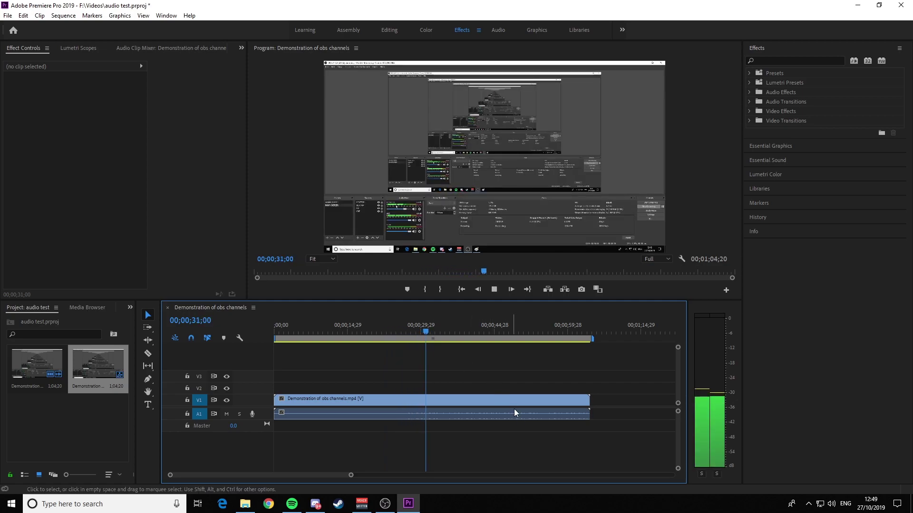